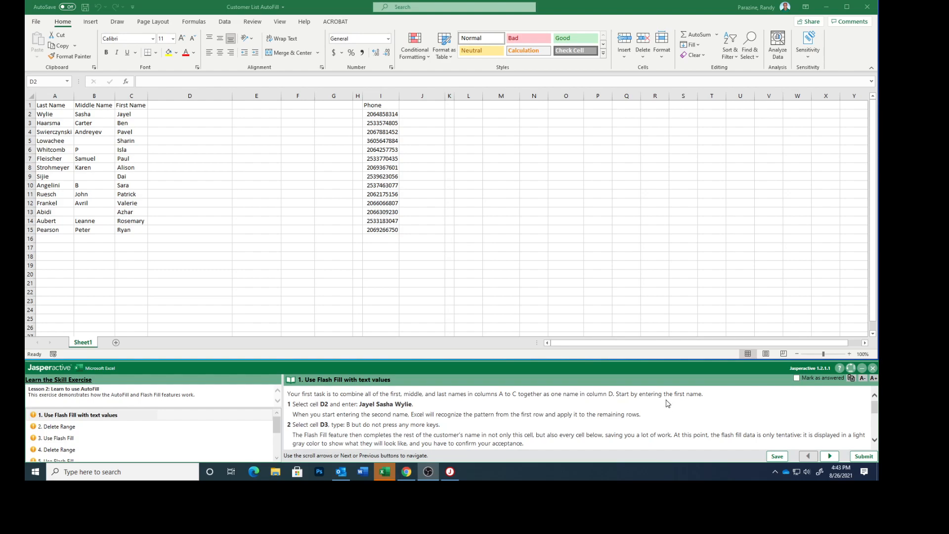
# - Enter the first customer's full name in D2 and begin the second in D3 for a Flash Fill preview
pyautogui.click(166, 114)
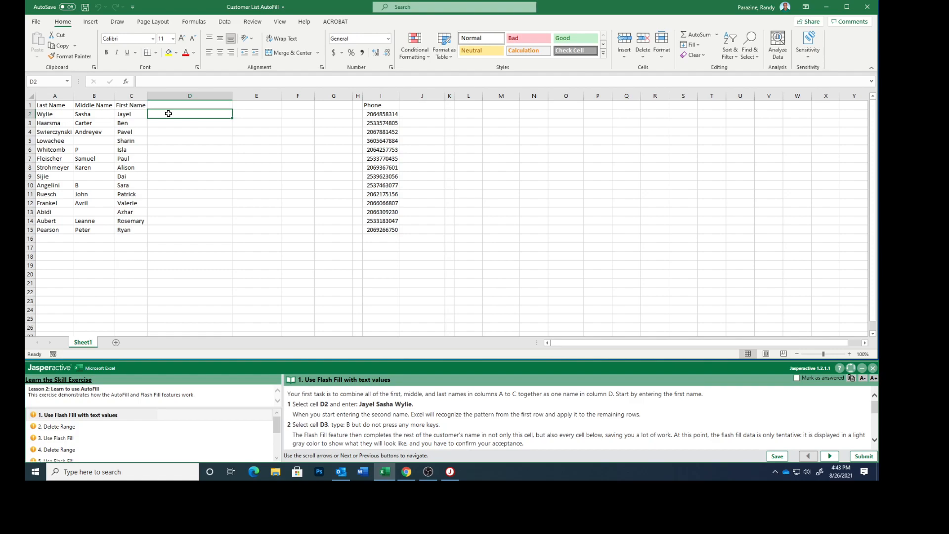
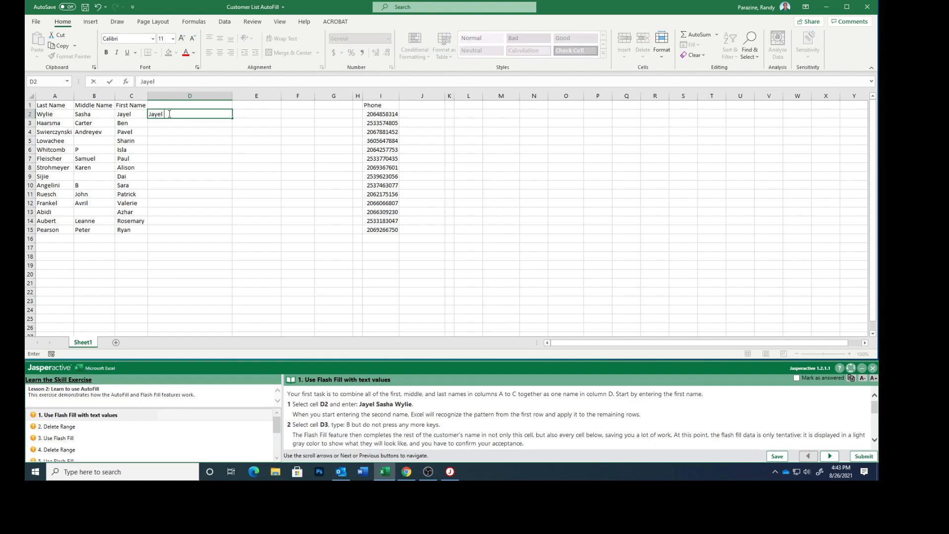
pyautogui.click(170, 124)
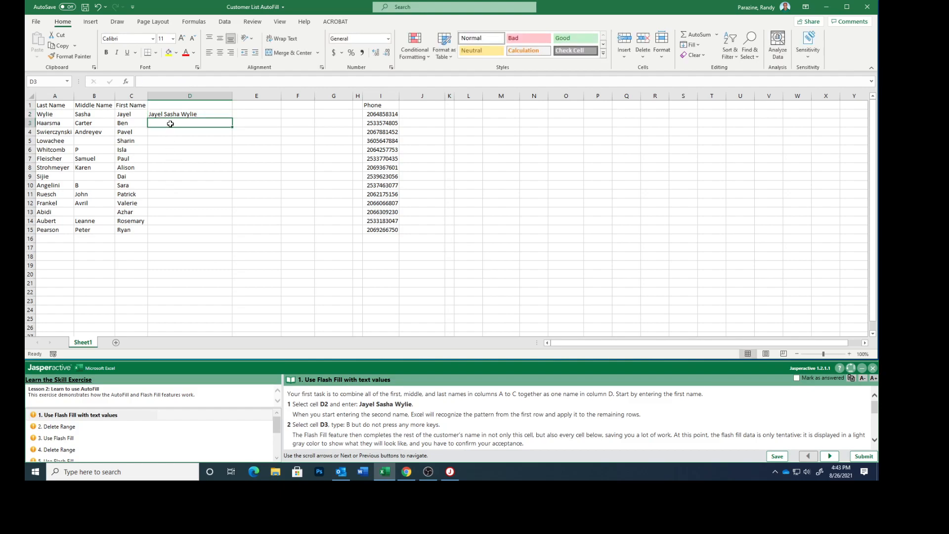
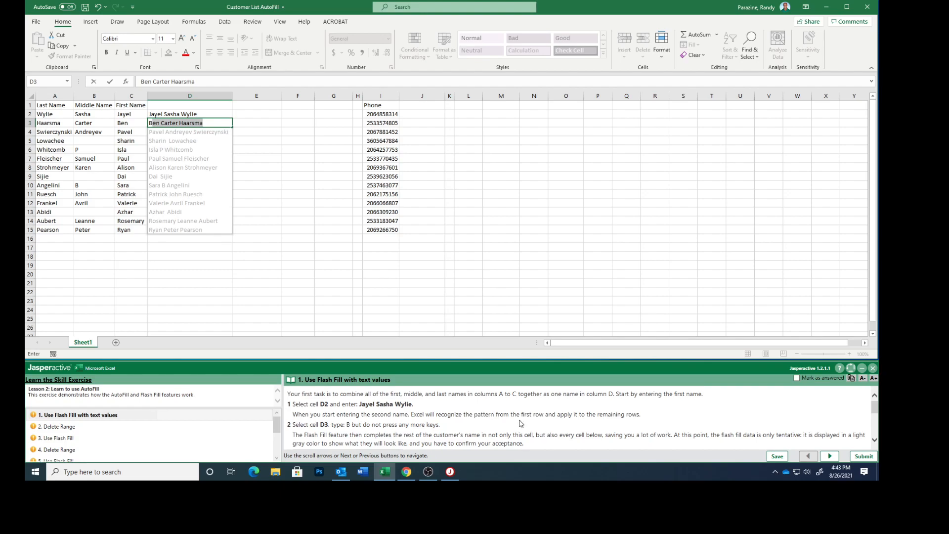
# - Accept the Flash Fill full names for D4:D15 and mark the first Jasperactive task answered
pyautogui.scroll(-1, 519, 423)
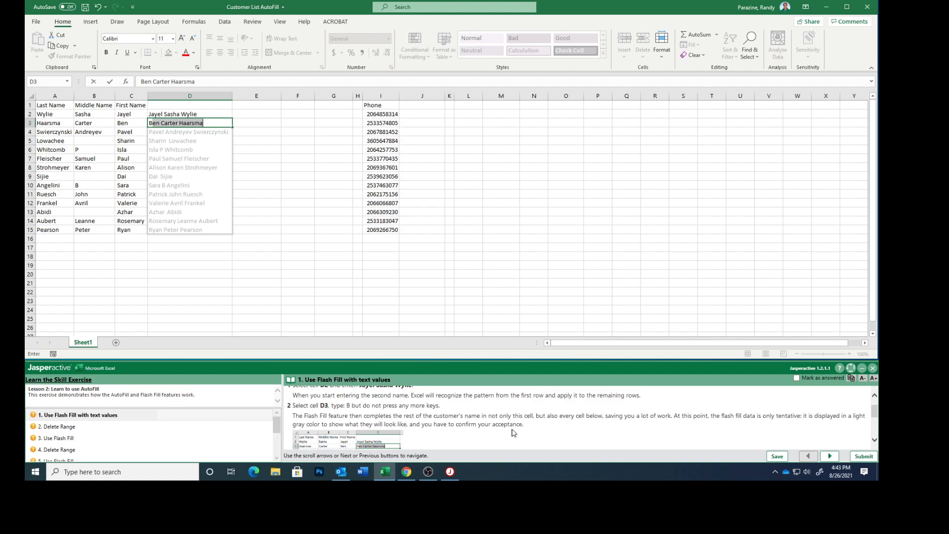
pyautogui.scroll(-2, 512, 433)
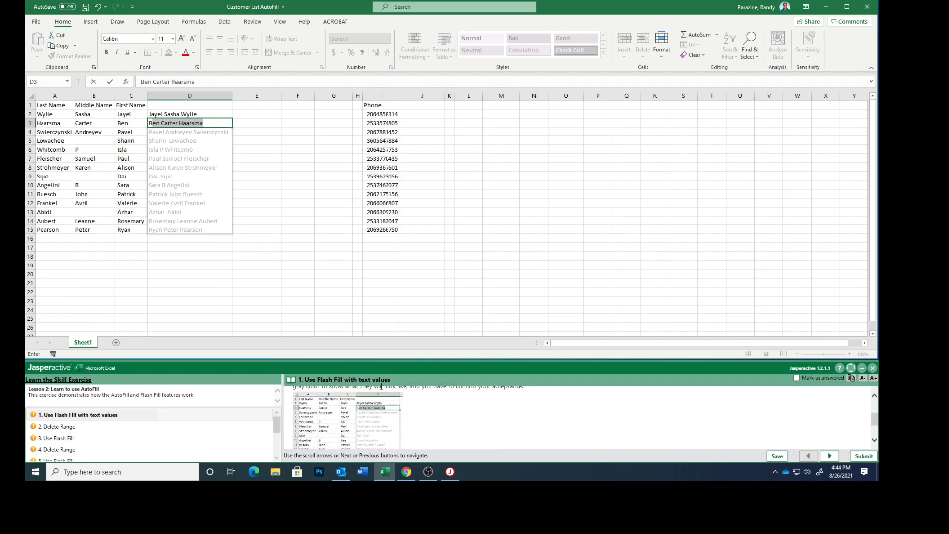
pyautogui.scroll(-2, 531, 427)
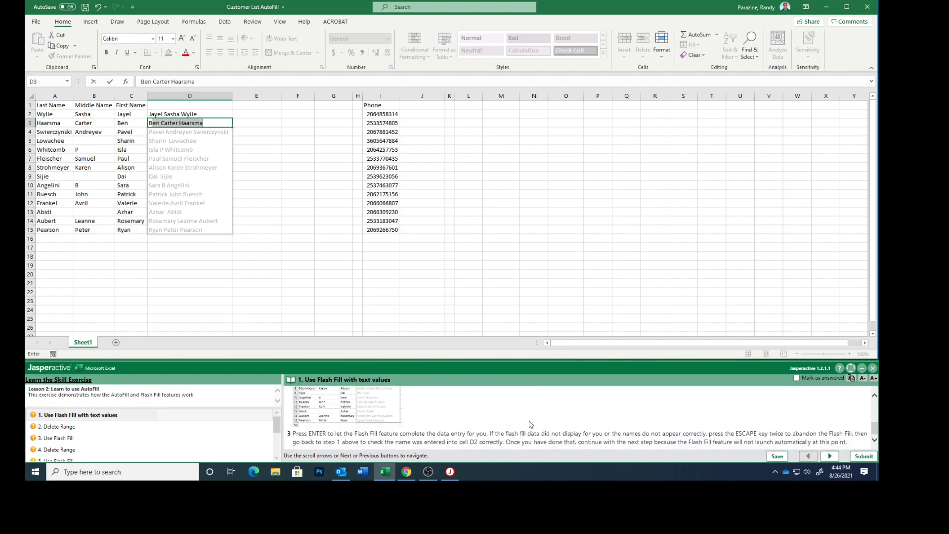
pyautogui.press('Return')
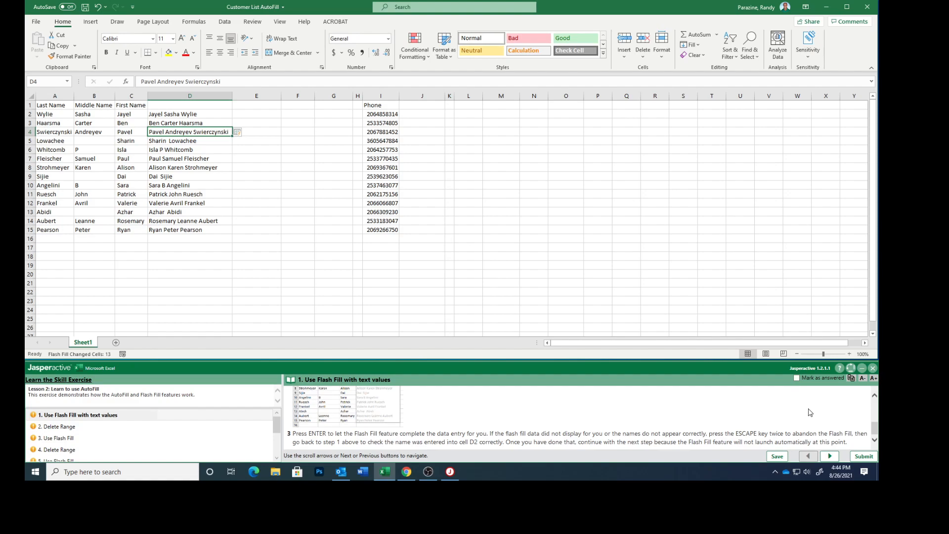
pyautogui.click(797, 378)
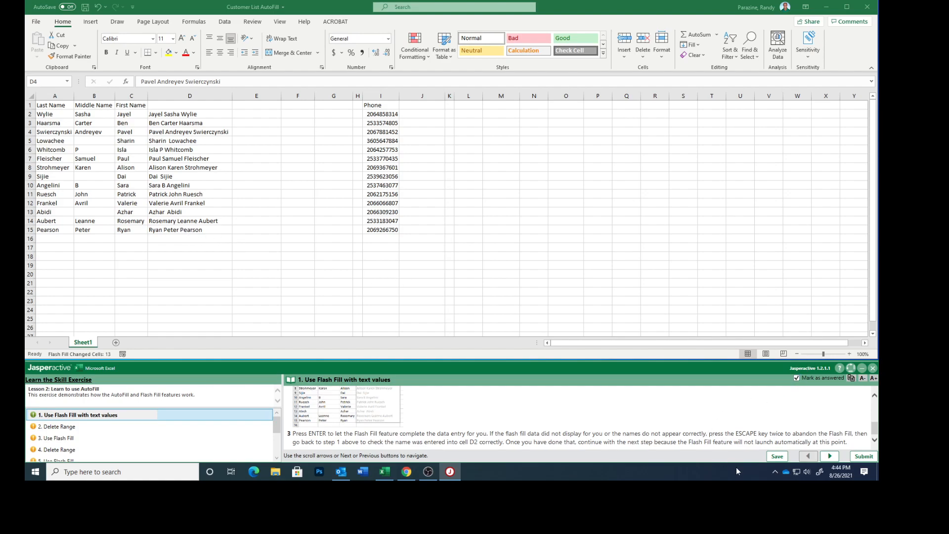
# - Move to the Delete Range step, clear D3:D15, then advance to the Use Flash Fill step
pyautogui.click(830, 456)
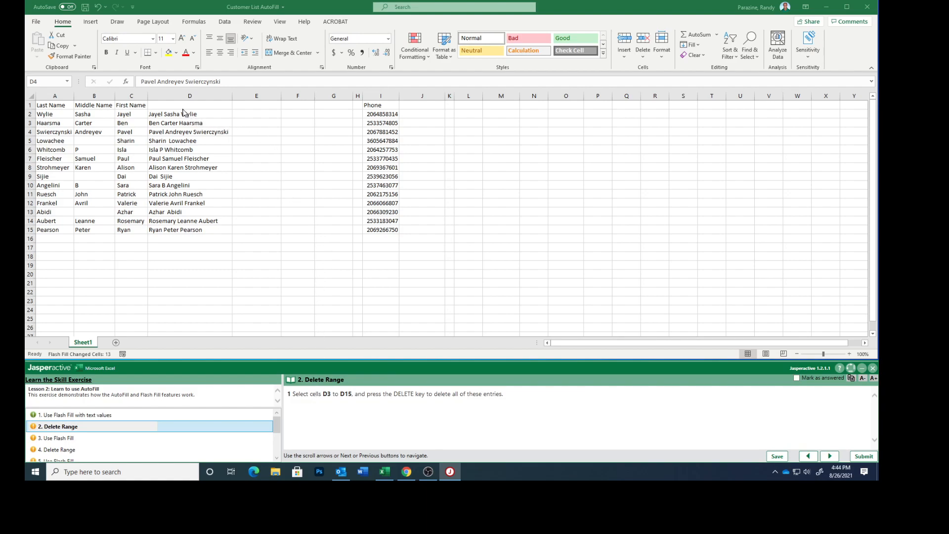
pyautogui.click(173, 122)
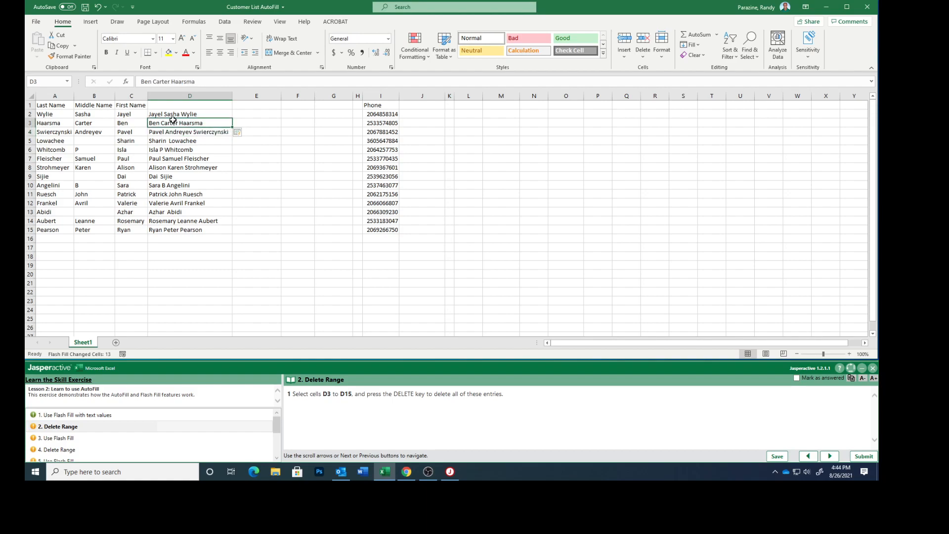
pyautogui.moveTo(173, 120); pyautogui.dragTo(170, 228)
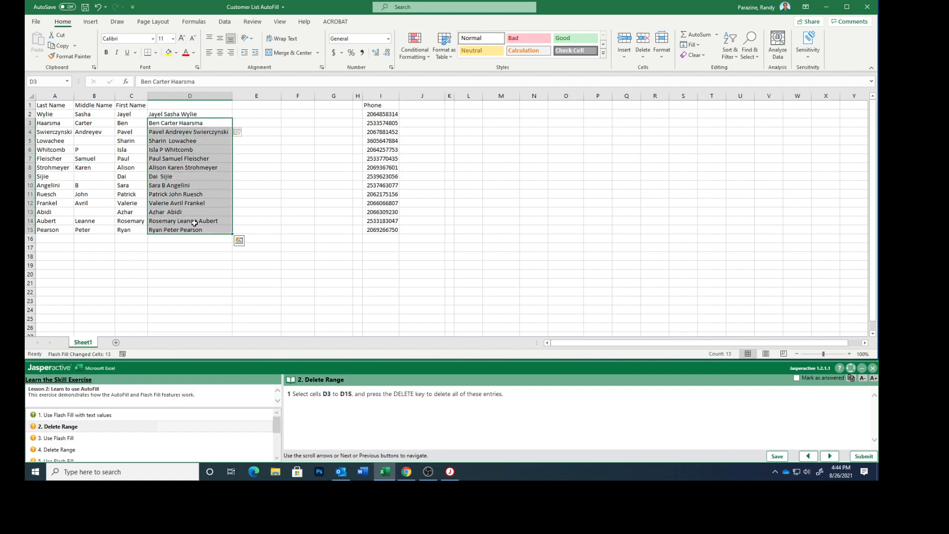
pyautogui.press('Delete')
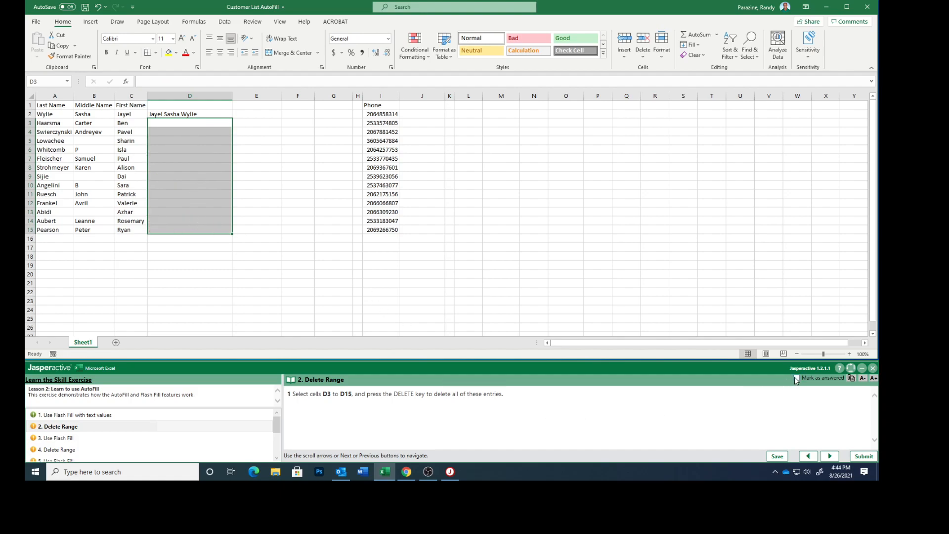
pyautogui.click(830, 456)
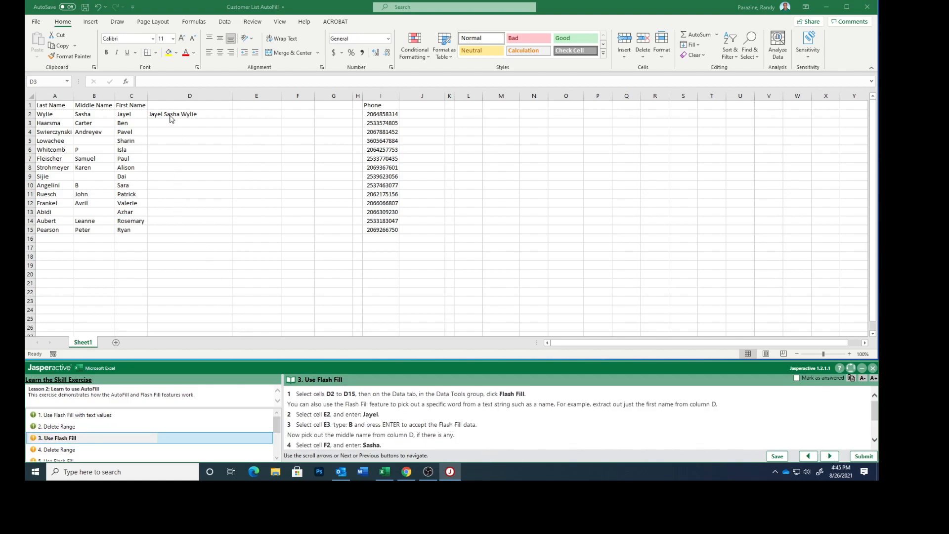
# - Select D2:D15 and run Flash Fill from the Data tab to refill the 13 full names
pyautogui.moveTo(170, 115); pyautogui.dragTo(181, 226)
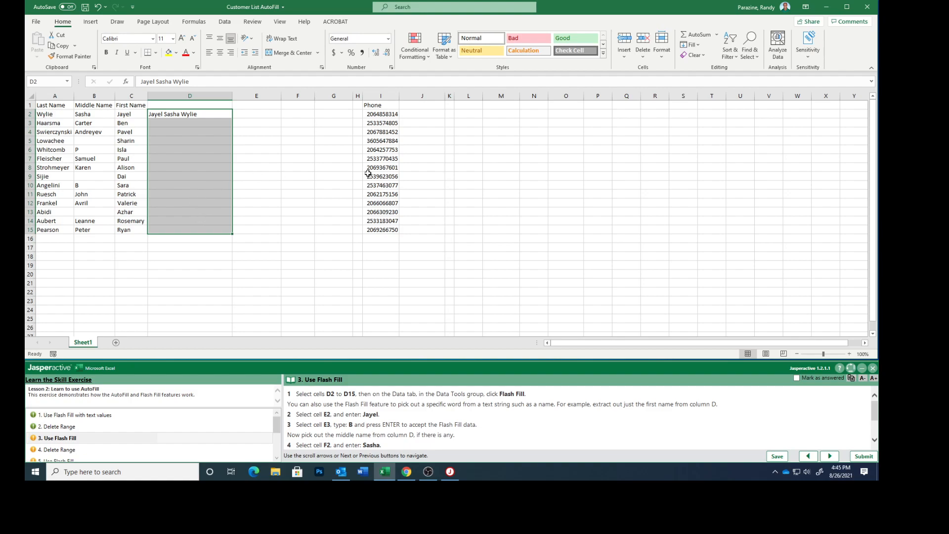
pyautogui.click(225, 22)
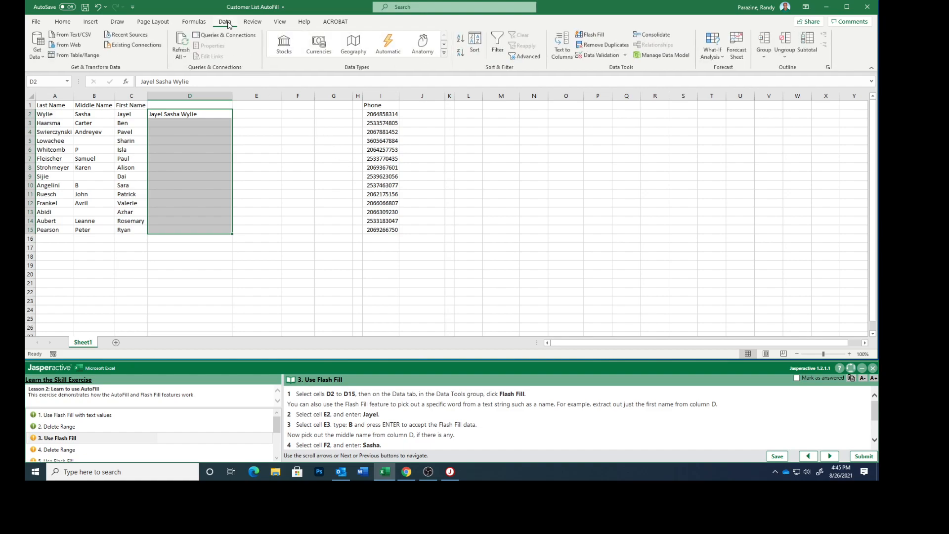
pyautogui.click(596, 36)
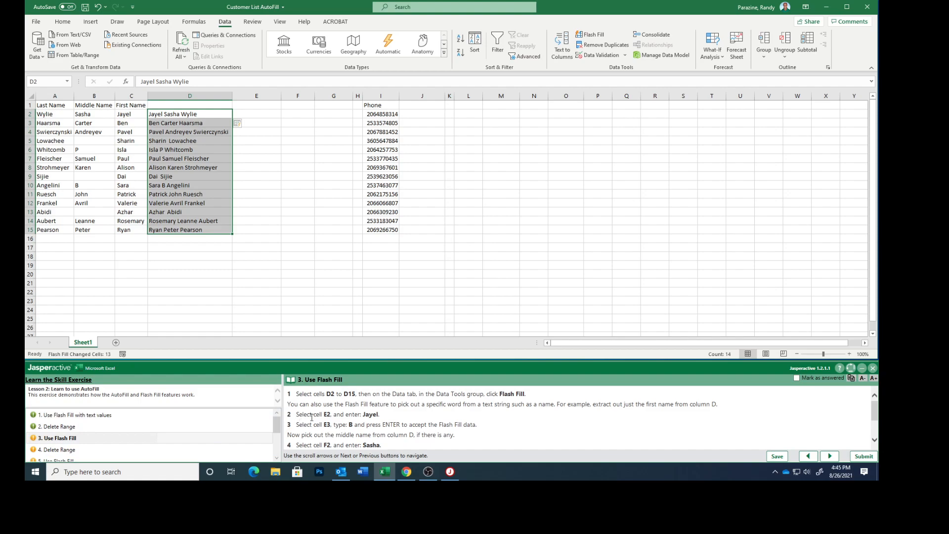
# - Type a first name in E2 and start E3 so Flash Fill completes first names through E15
pyautogui.click(257, 114)
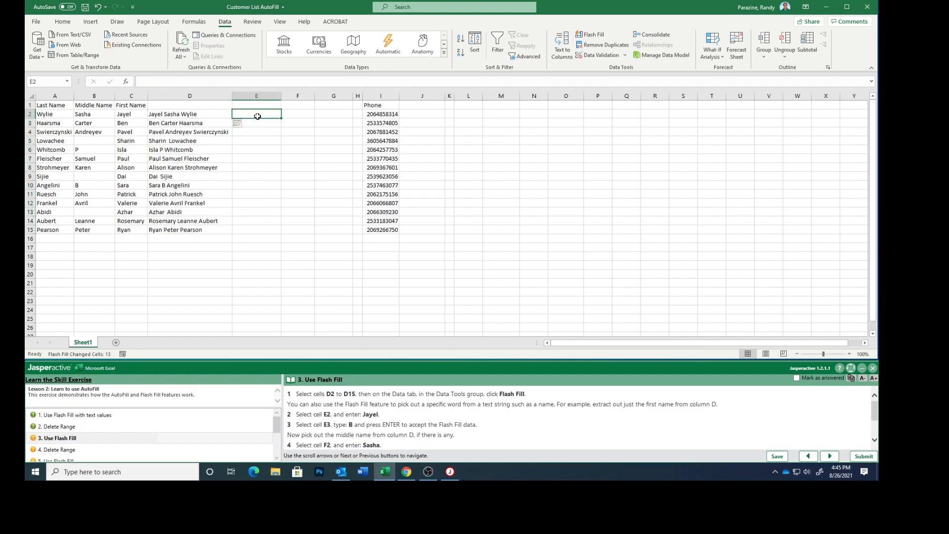
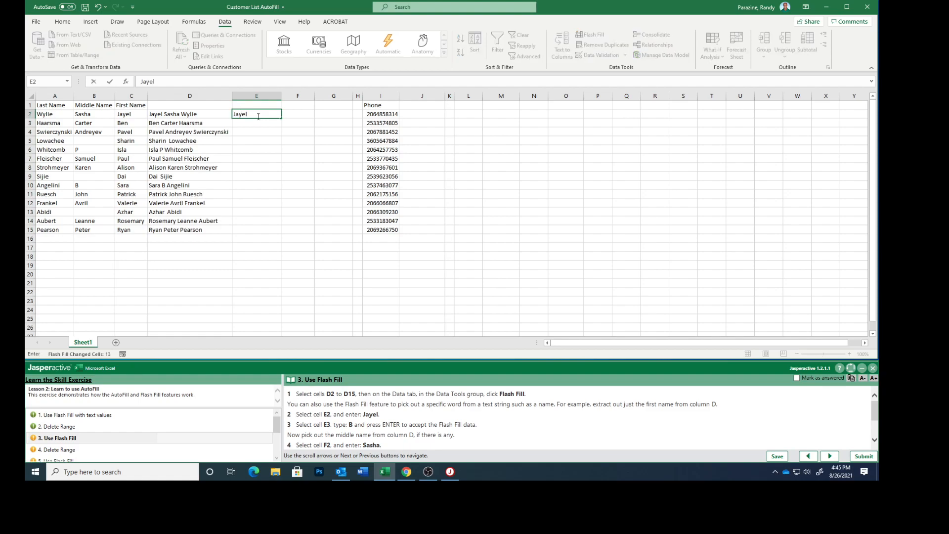
pyautogui.click(242, 123)
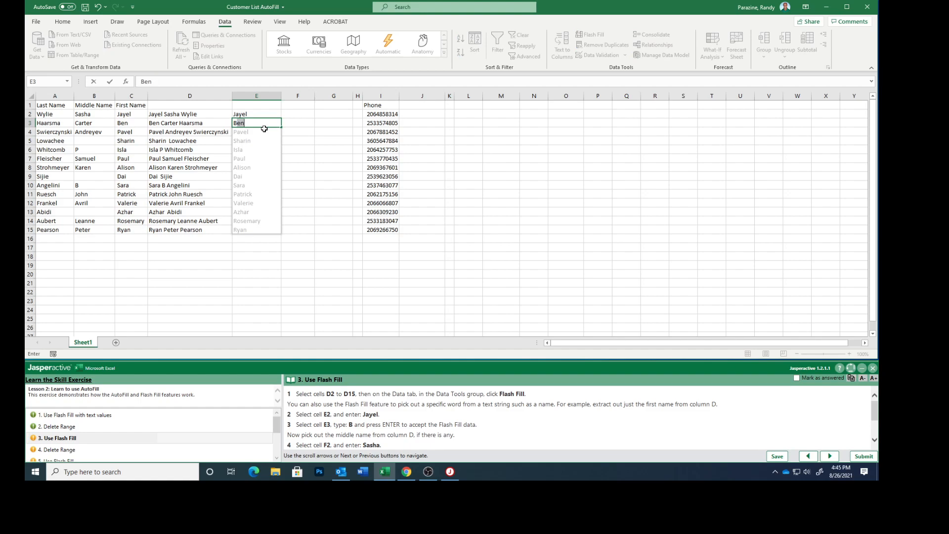
pyautogui.press('Return')
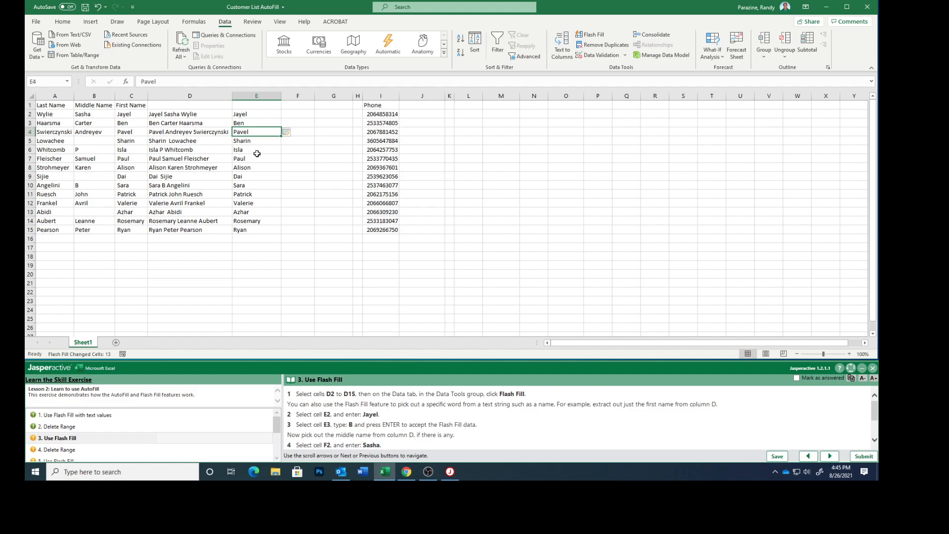
pyautogui.scroll(-2, 424, 427)
pyautogui.scroll(-2, 424, 427)
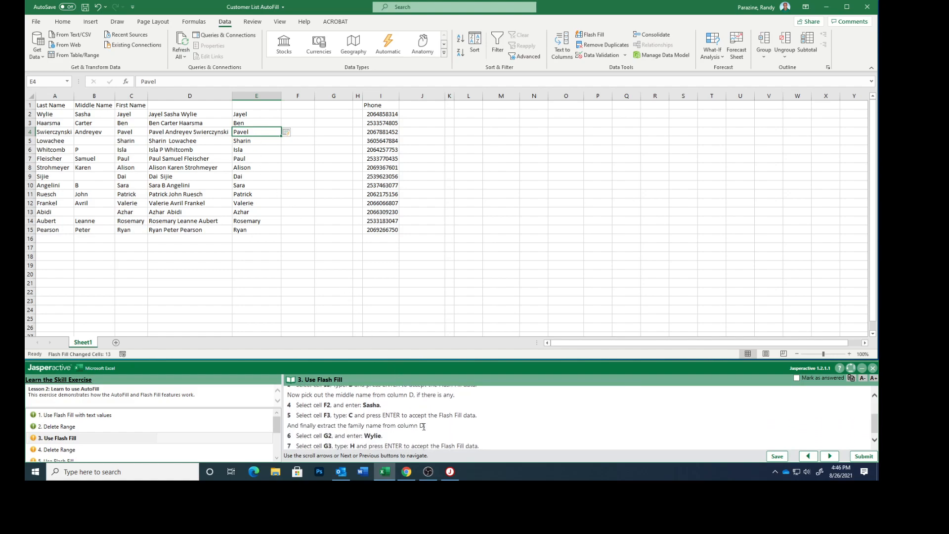
# - Type a middle name in F2 and start F3, accepting Flash Fill for 10 cells, 3 left blank
pyautogui.click(312, 115)
pyautogui.write('Sasha')
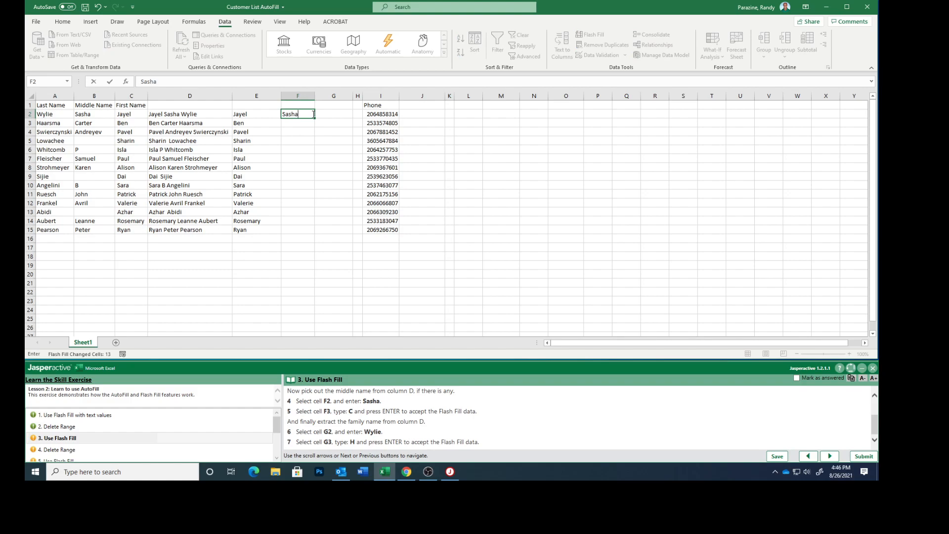
pyautogui.click(291, 123)
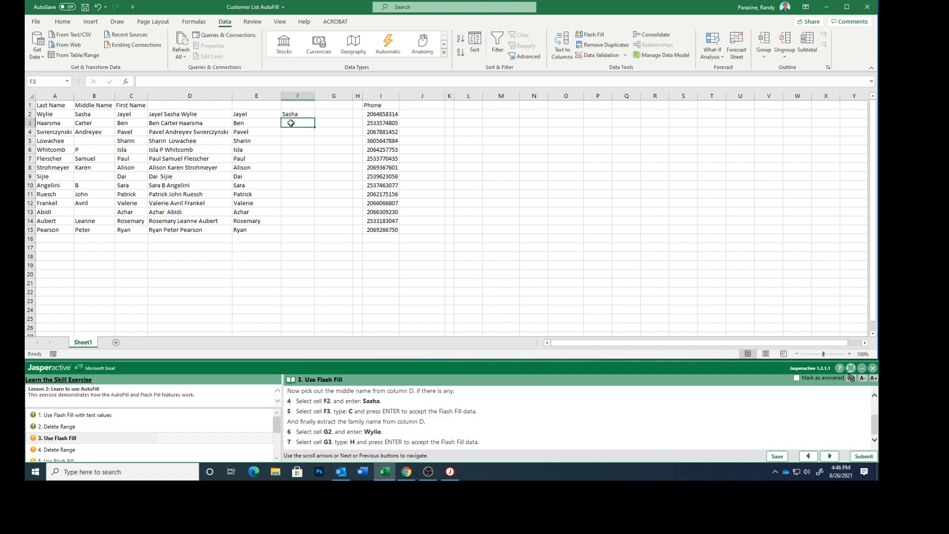
pyautogui.write('Carter')
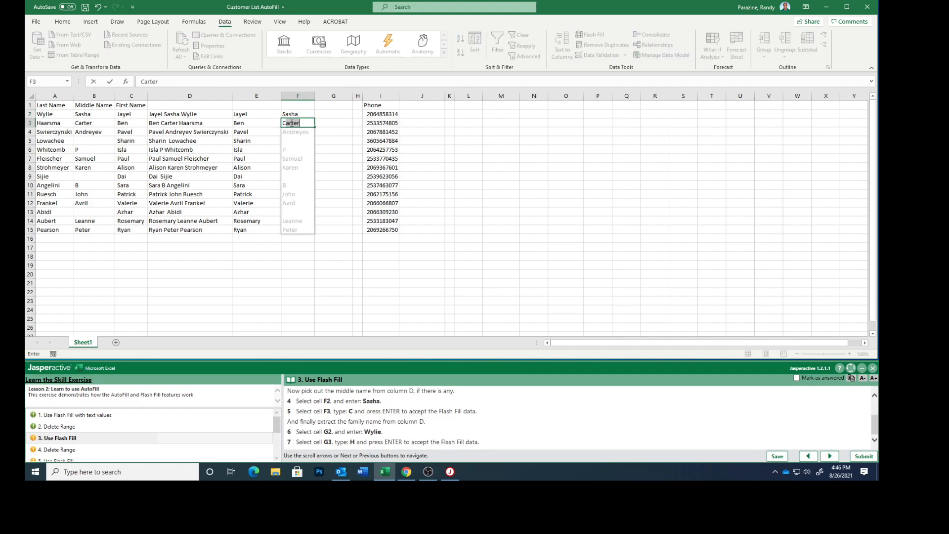
pyautogui.press('Return')
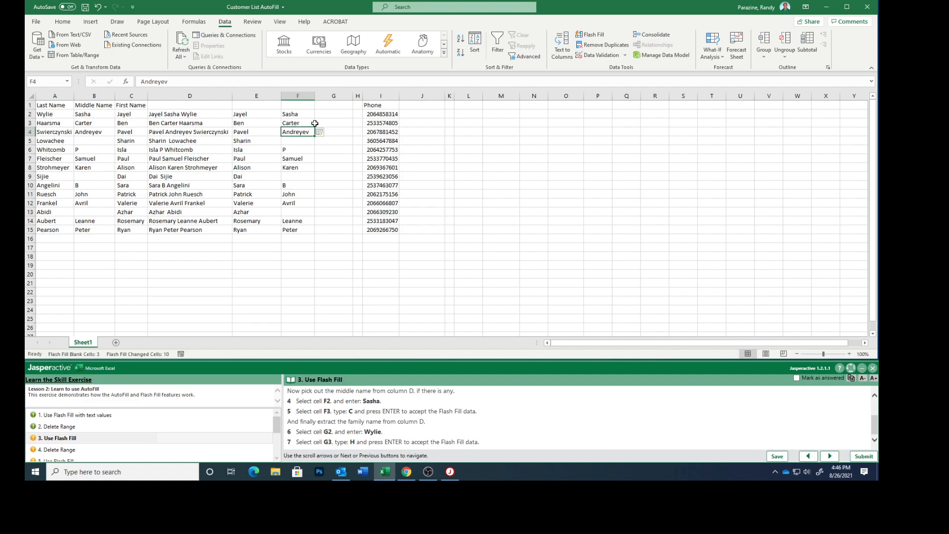
# - Enter last names in G2 and G3, accept Flash Fill, mark the task answered and advance
pyautogui.click(333, 114)
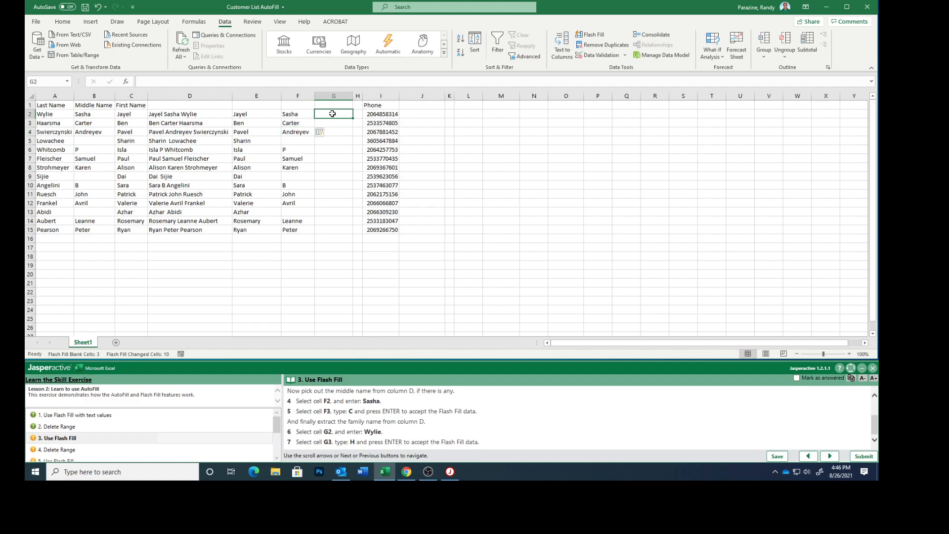
pyautogui.write('Wylie')
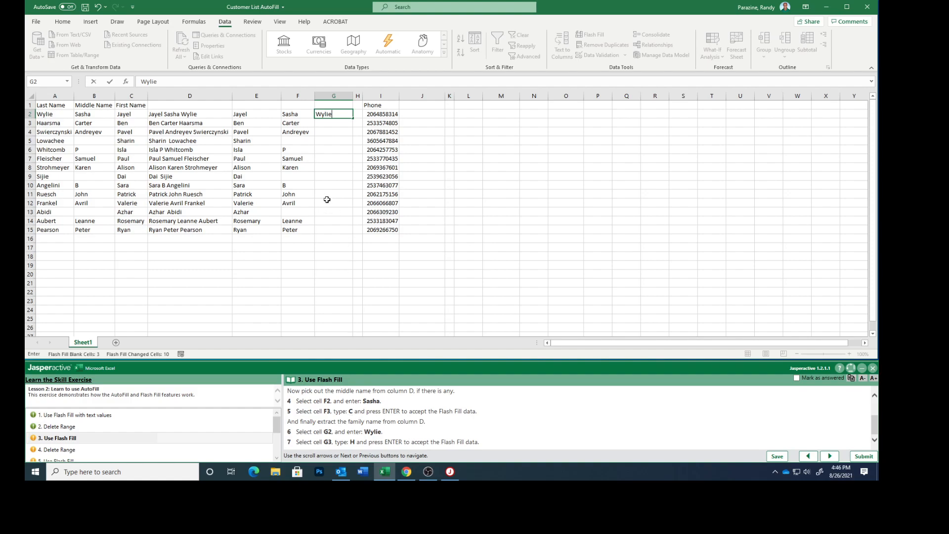
pyautogui.click(332, 123)
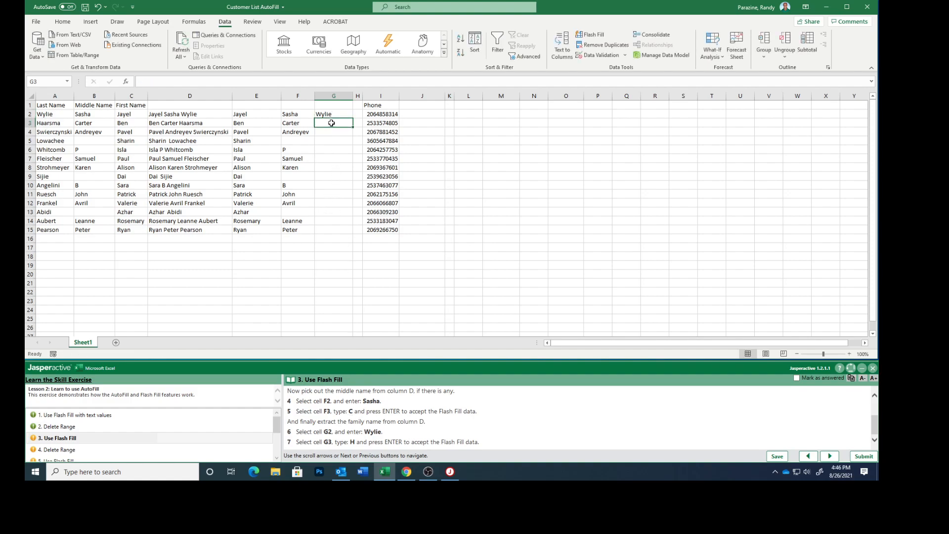
pyautogui.write('Haarsma')
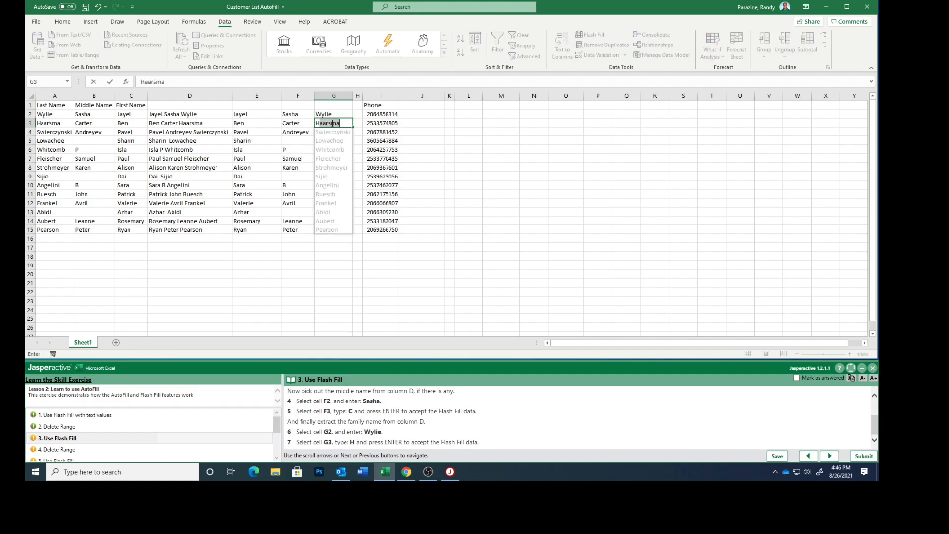
pyautogui.press('Return')
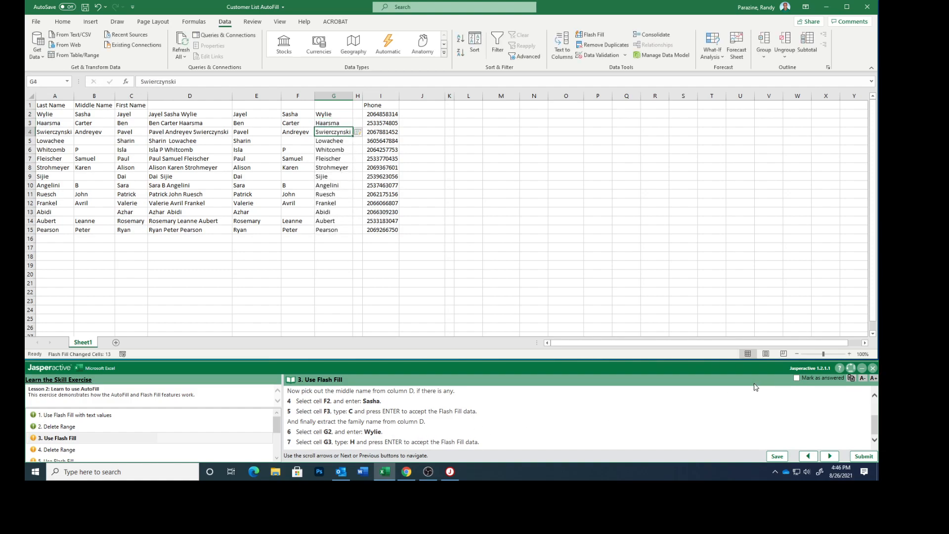
pyautogui.click(797, 379)
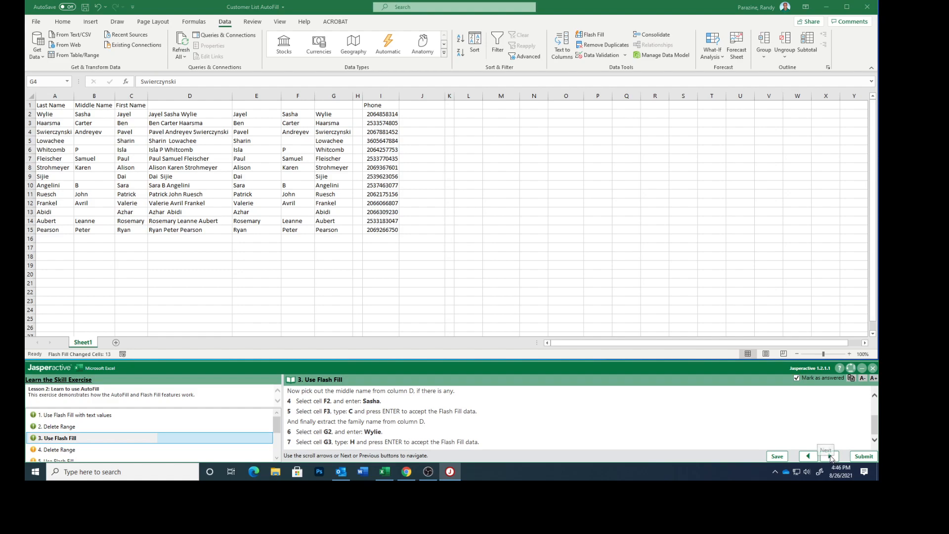
pyautogui.click(830, 456)
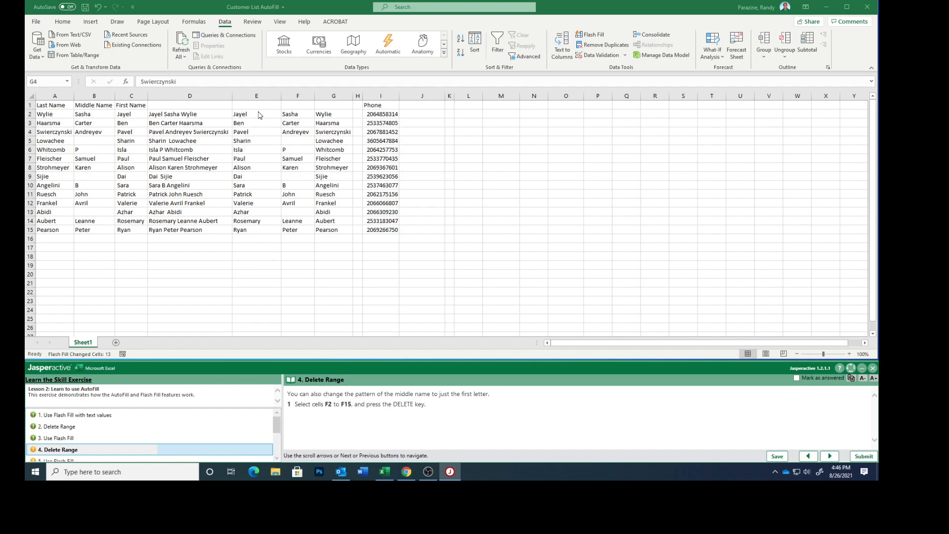
# - Clear the middle names in F2:F15, mark Delete Range answered, and advance to step 5
pyautogui.click(291, 113)
pyautogui.moveTo(290, 113); pyautogui.dragTo(293, 224)
pyautogui.press('Delete')
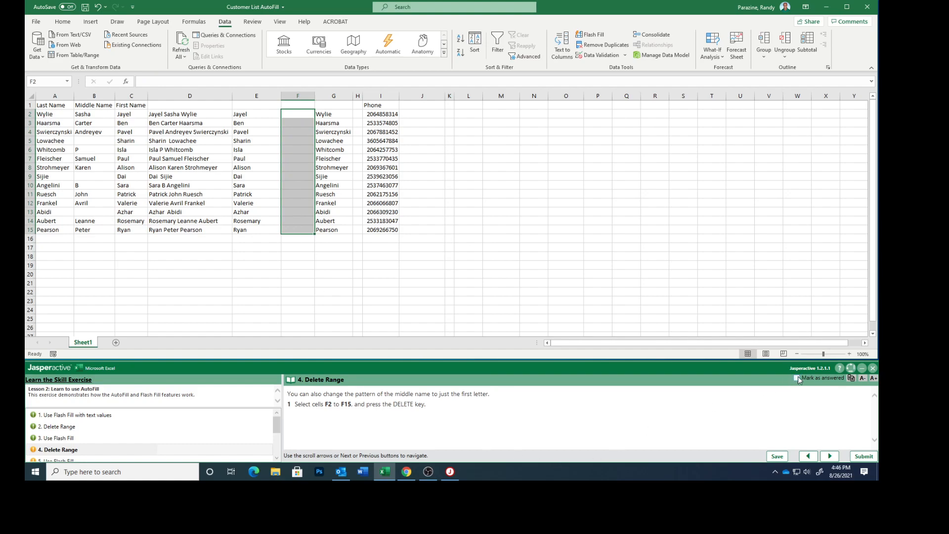
pyautogui.click(797, 378)
pyautogui.click(830, 456)
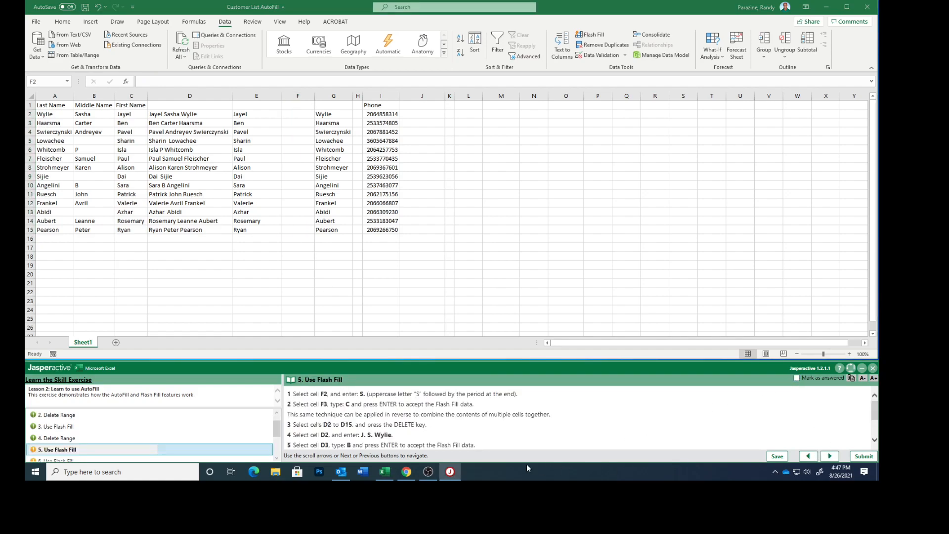
pyautogui.click(289, 112)
# - Enter middle initials with periods in F2 and F3, then accept Flash Fill for the rest
pyautogui.click(289, 112)
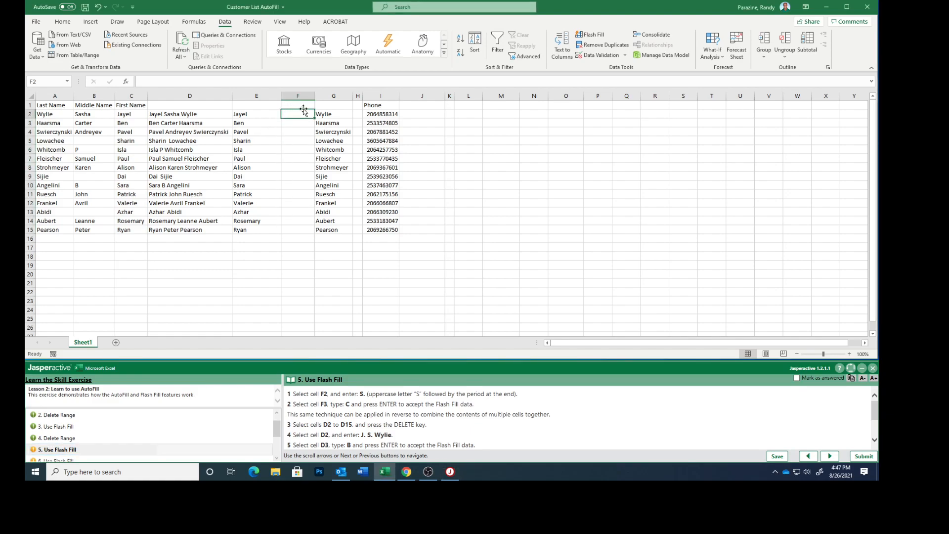
pyautogui.write('S.')
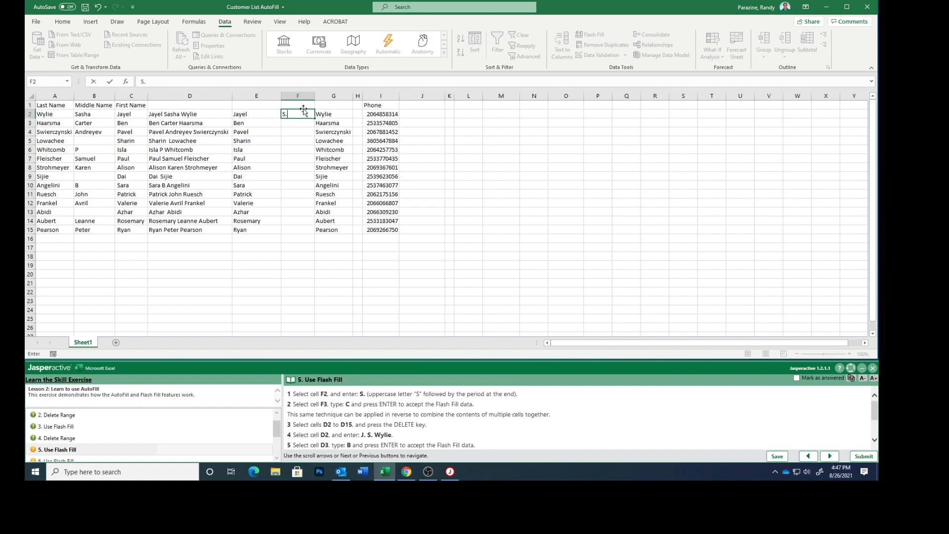
pyautogui.click(291, 124)
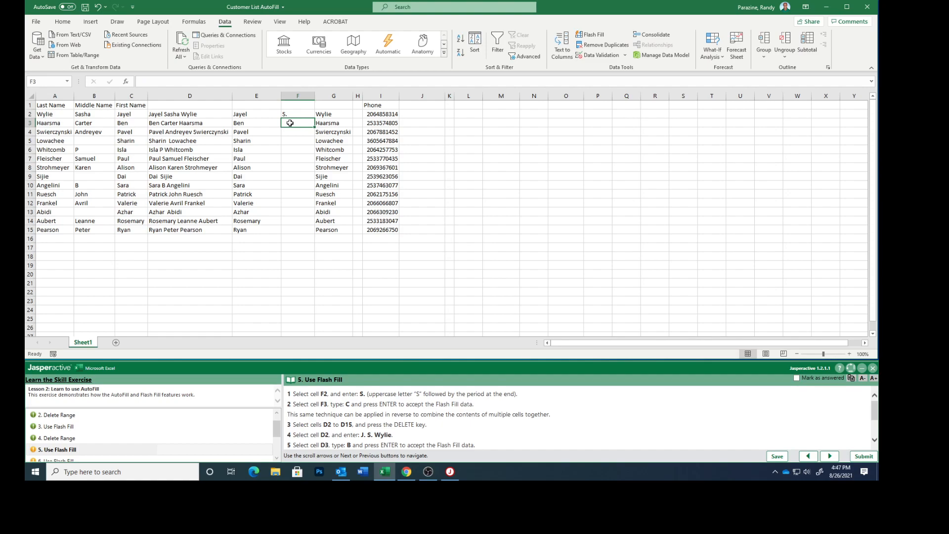
pyautogui.write('C.')
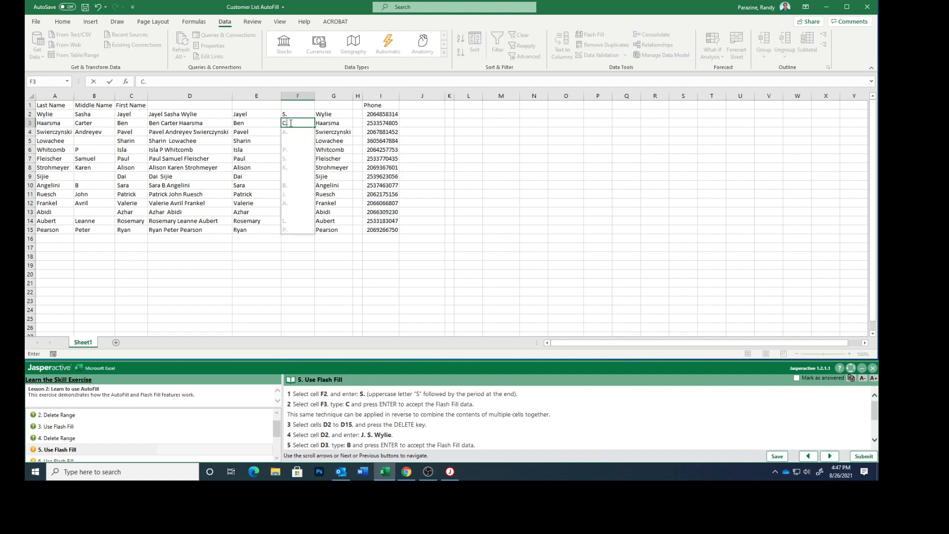
pyautogui.press('Return')
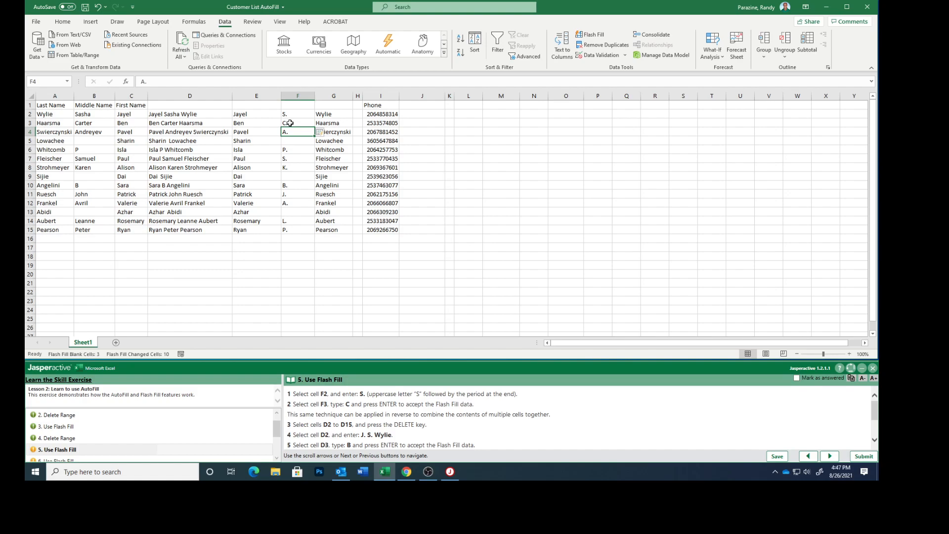
pyautogui.scroll(-1, 400, 421)
pyautogui.scroll(-1, 401, 421)
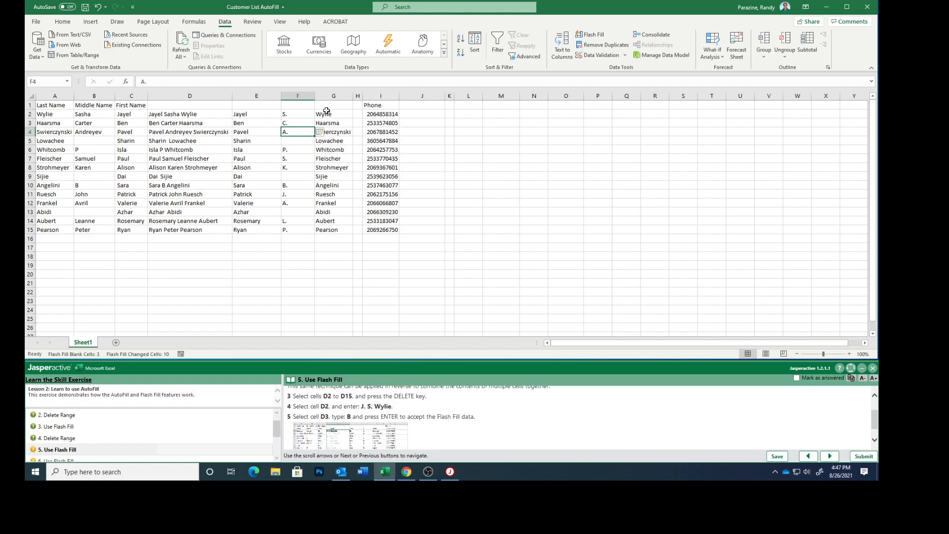
# - Delete the full names in D2:D15 and return the cursor to D2
pyautogui.click(177, 113)
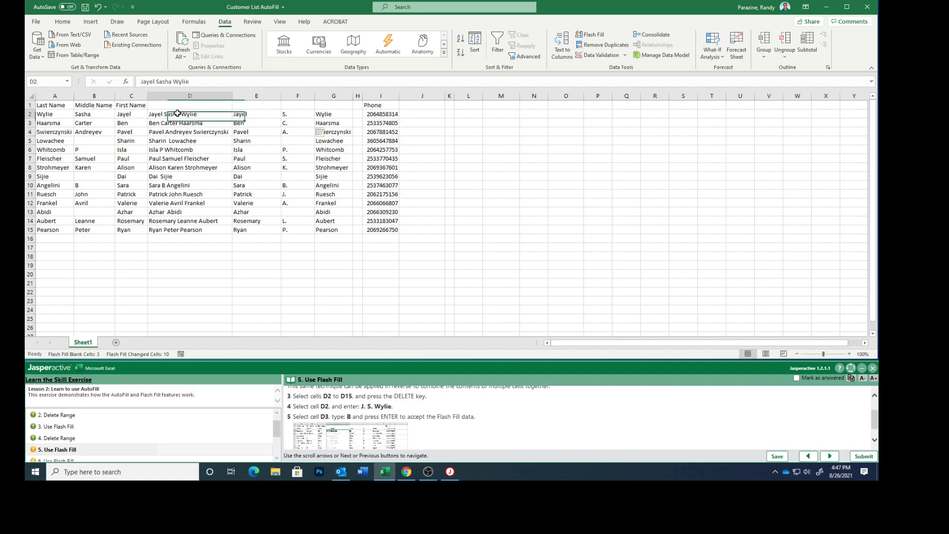
pyautogui.moveTo(178, 117); pyautogui.dragTo(198, 229)
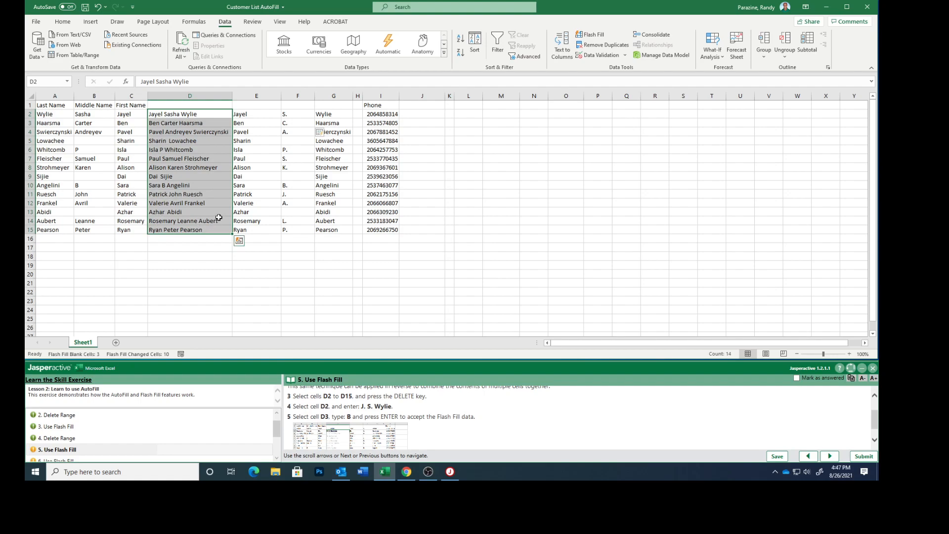
pyautogui.press('Delete')
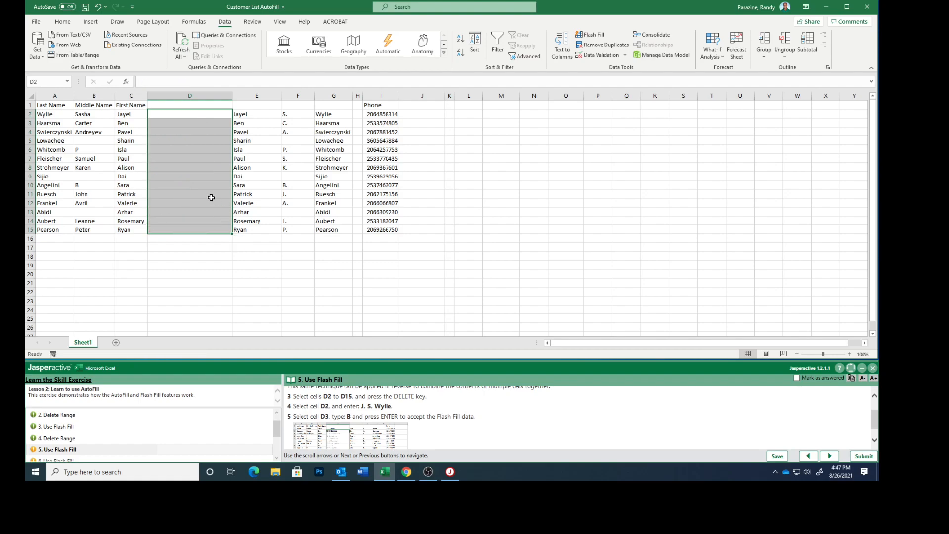
pyautogui.click(177, 114)
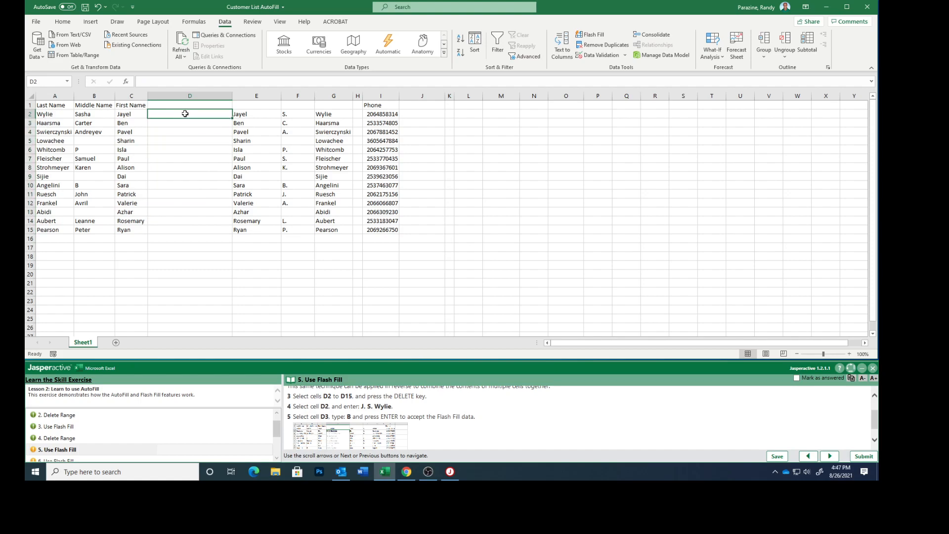
pyautogui.write('L')
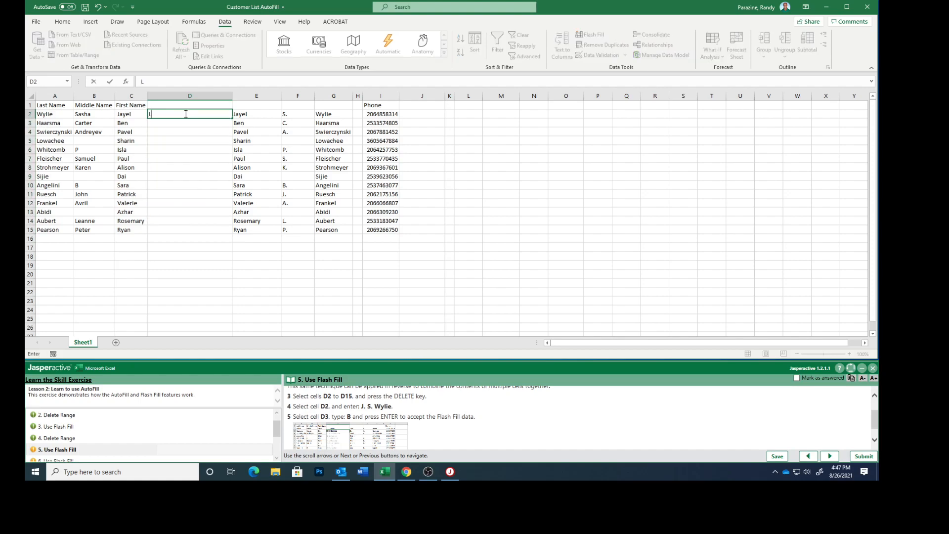
pyautogui.click(167, 122)
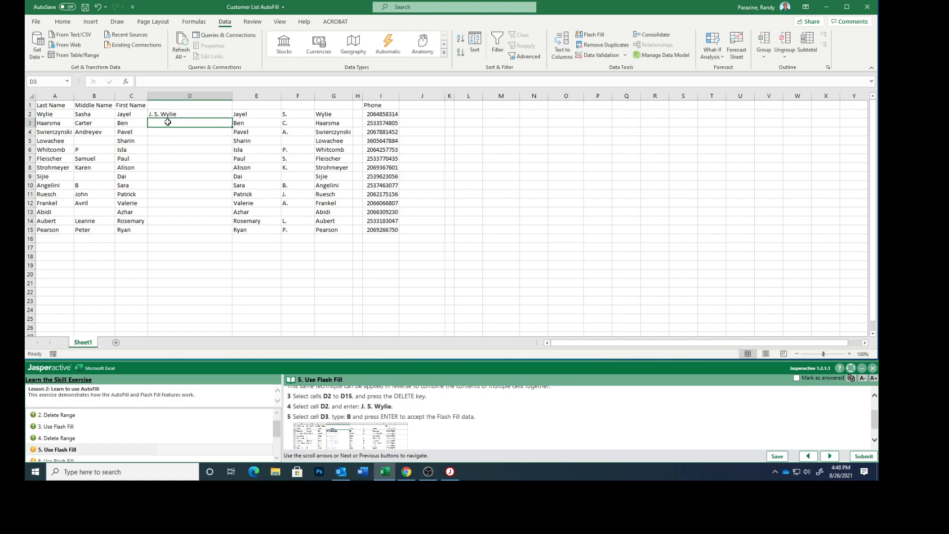
pyautogui.press('Return')
# - Mark the initials Flash Fill step as answered and advance to step 6
pyautogui.scroll(-1, 385, 404)
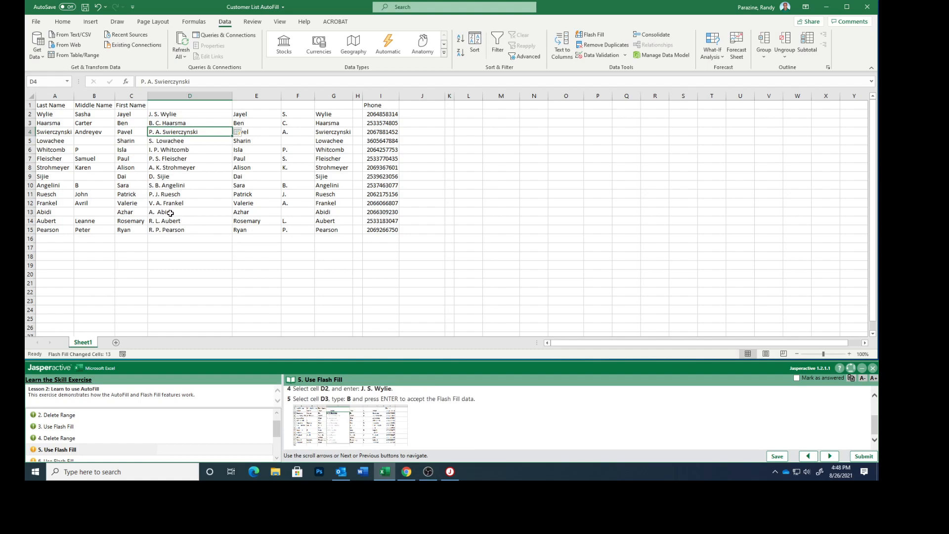
pyautogui.click(799, 380)
pyautogui.click(826, 455)
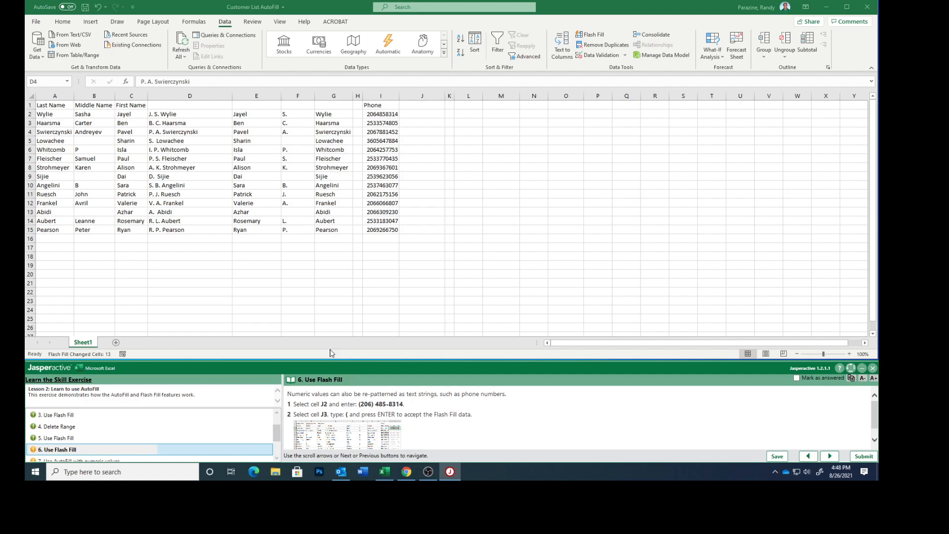
pyautogui.click(424, 113)
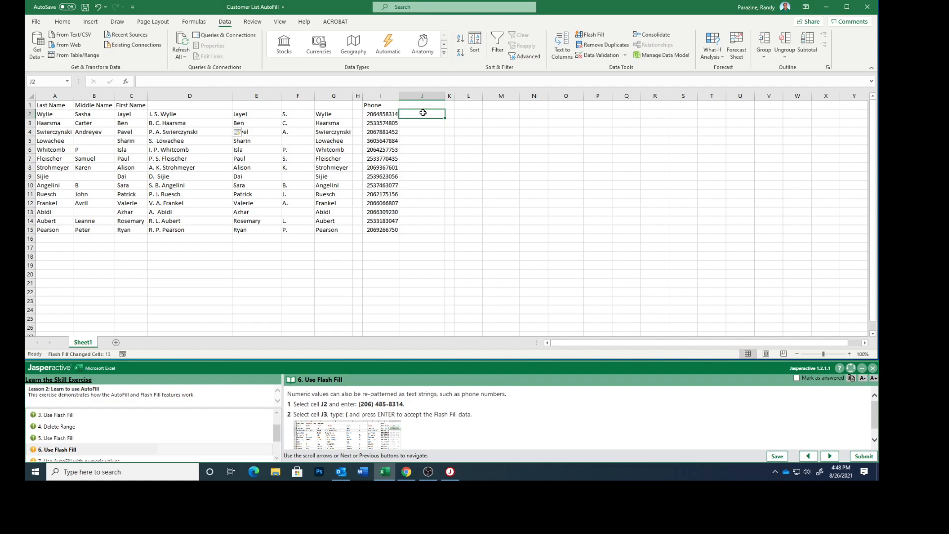
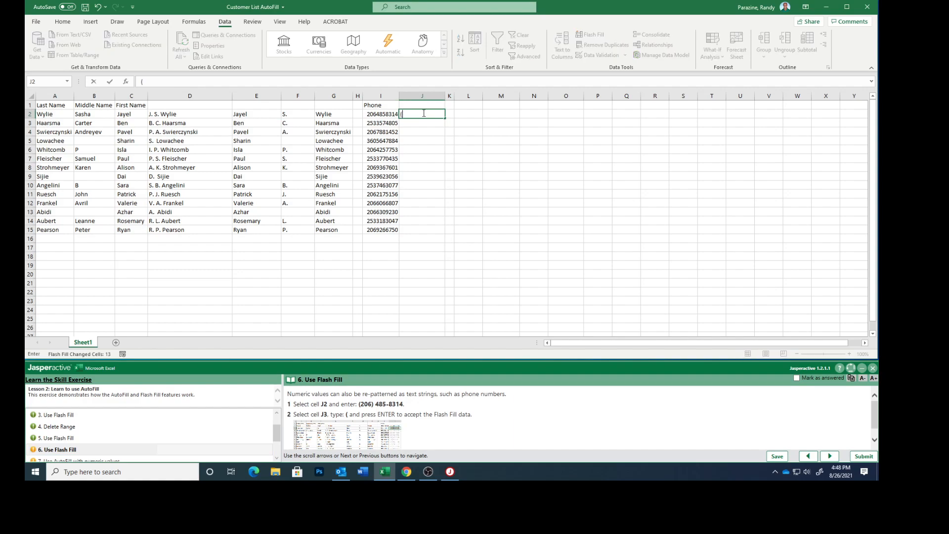
pyautogui.click(417, 124)
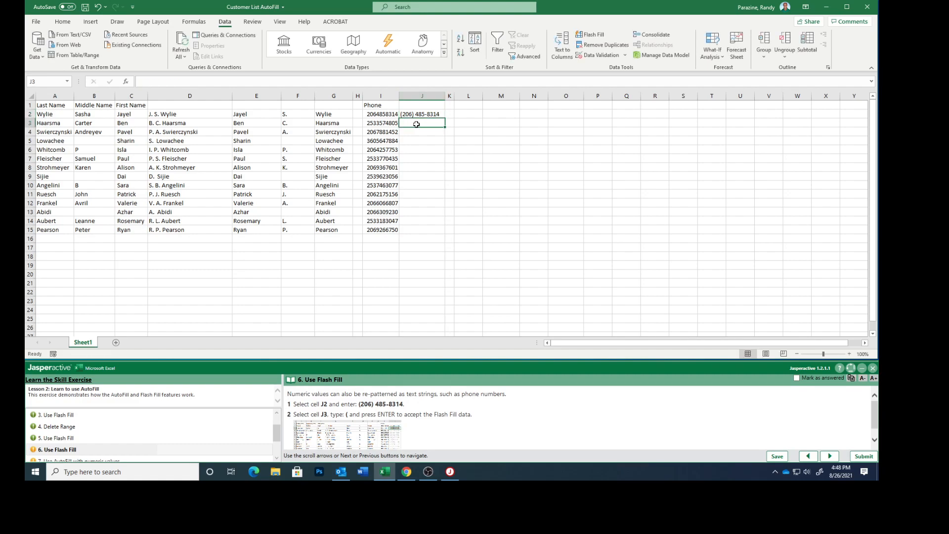
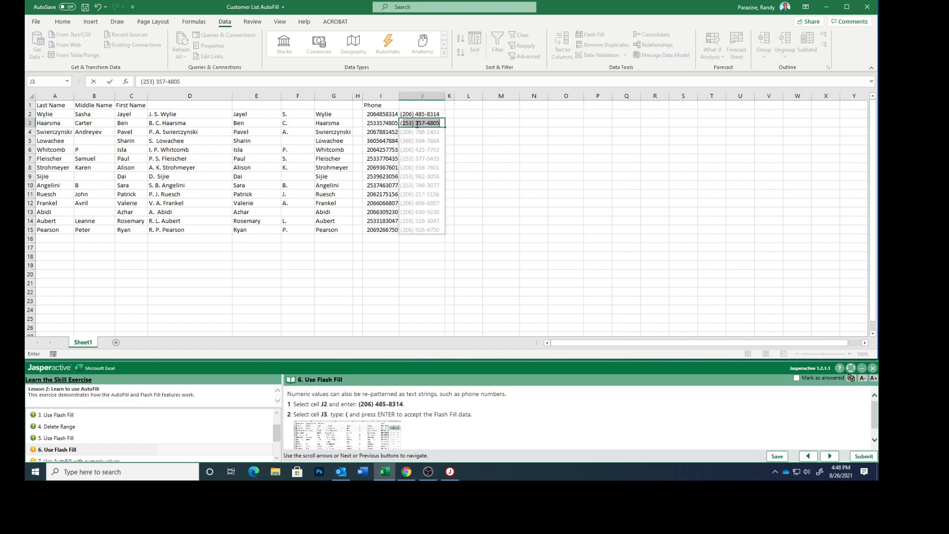
pyautogui.press('Return')
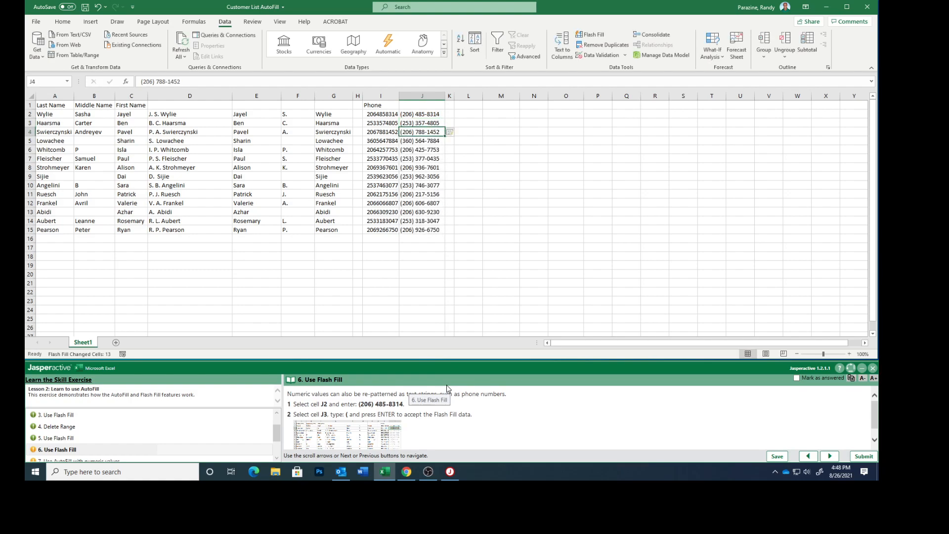
# - Mark the phone-number exercise as answered and advance to step 7
pyautogui.scroll(-1, 451, 430)
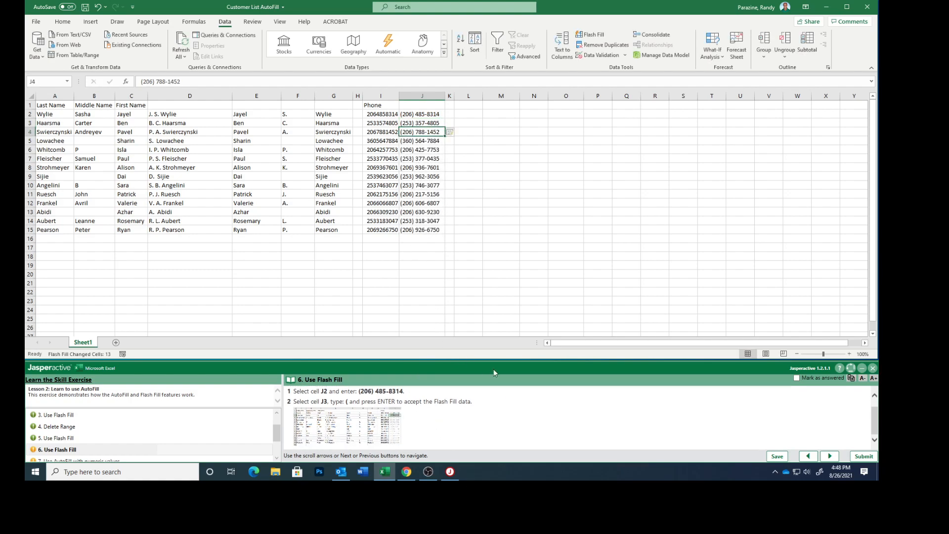
pyautogui.click(796, 377)
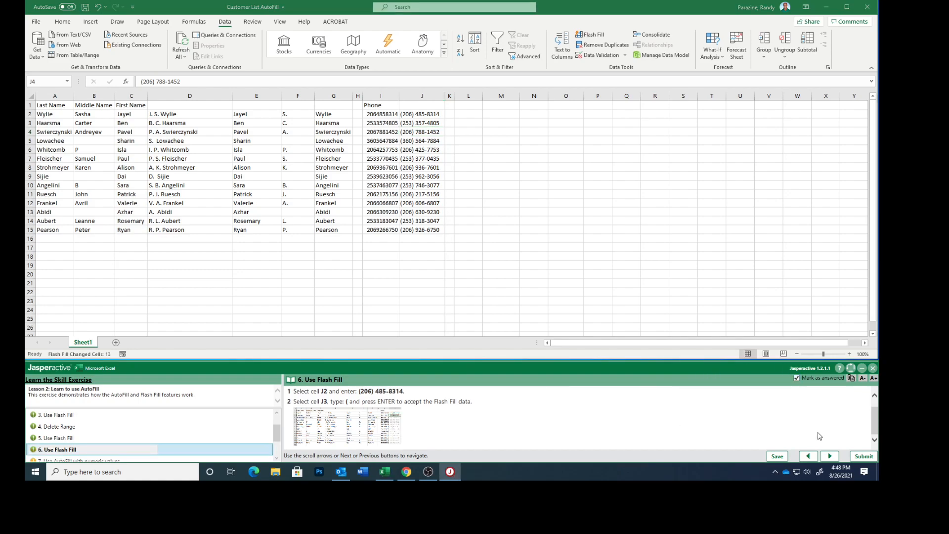
pyautogui.click(831, 456)
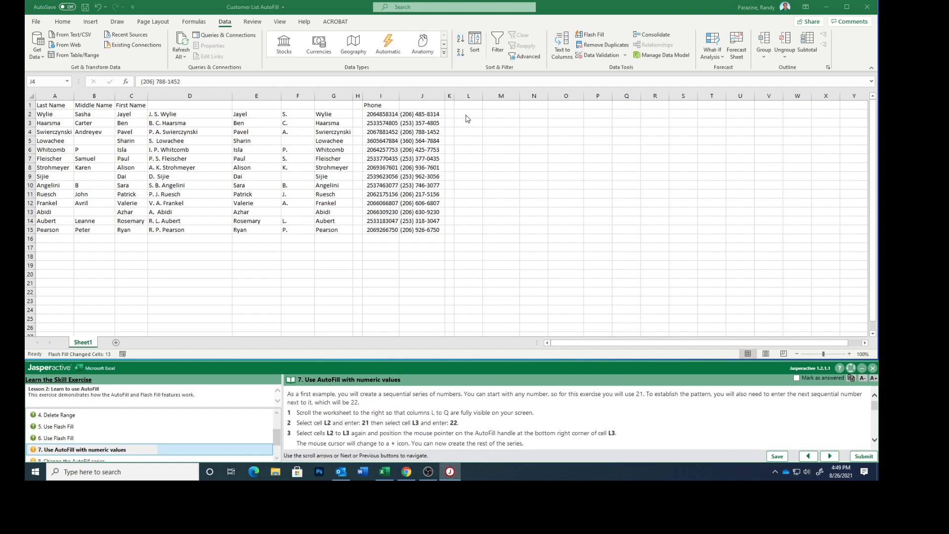
# - Enter 21 in L2 and 22 in L3, then select L2:L3 as the series pattern
pyautogui.click(465, 115)
pyautogui.click(469, 114)
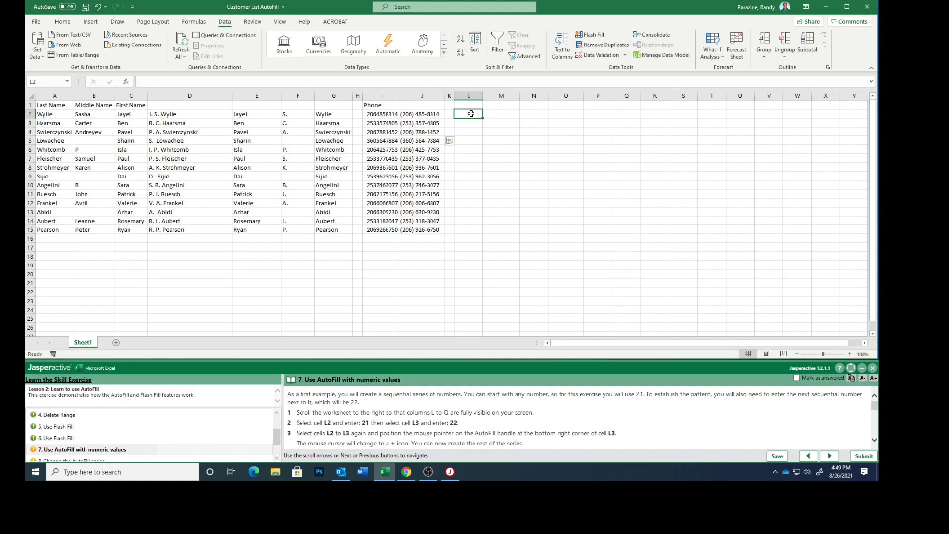
pyautogui.write('21')
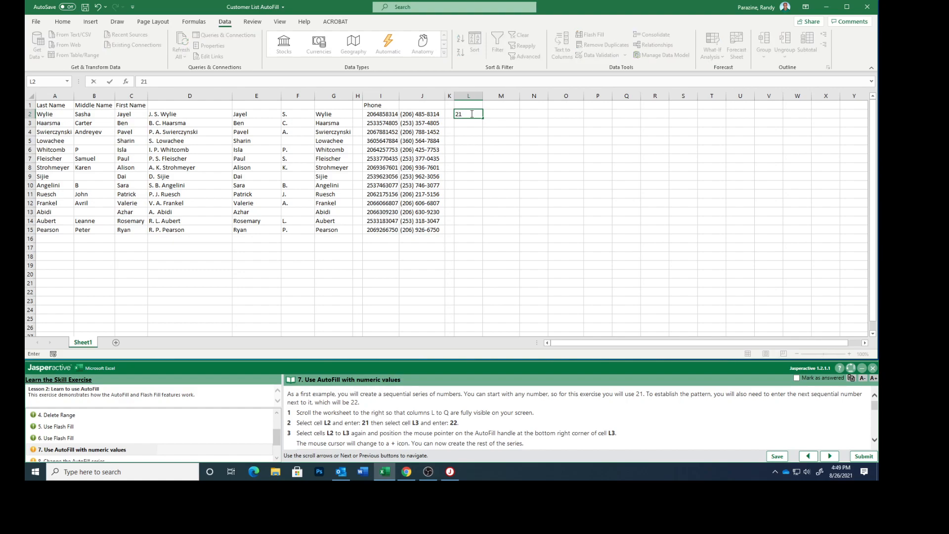
pyautogui.click(472, 123)
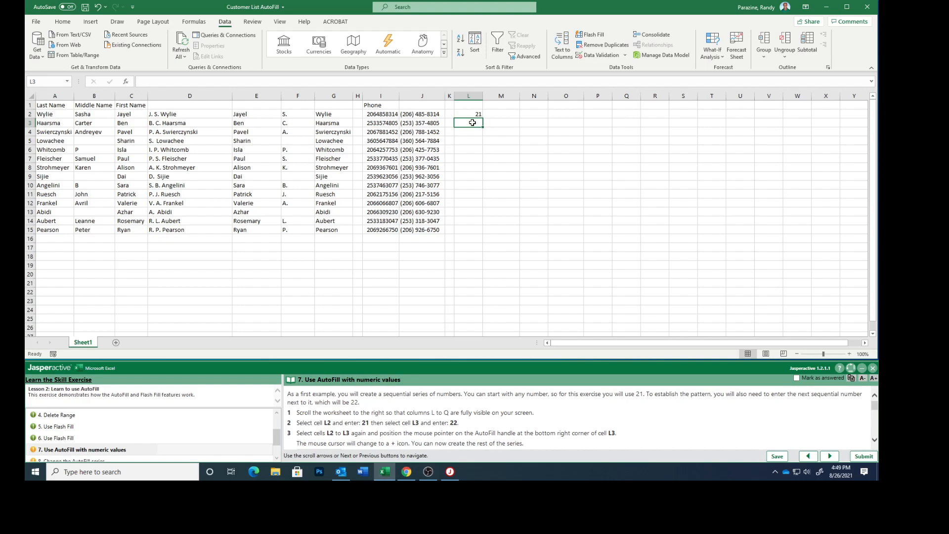
pyautogui.write('22')
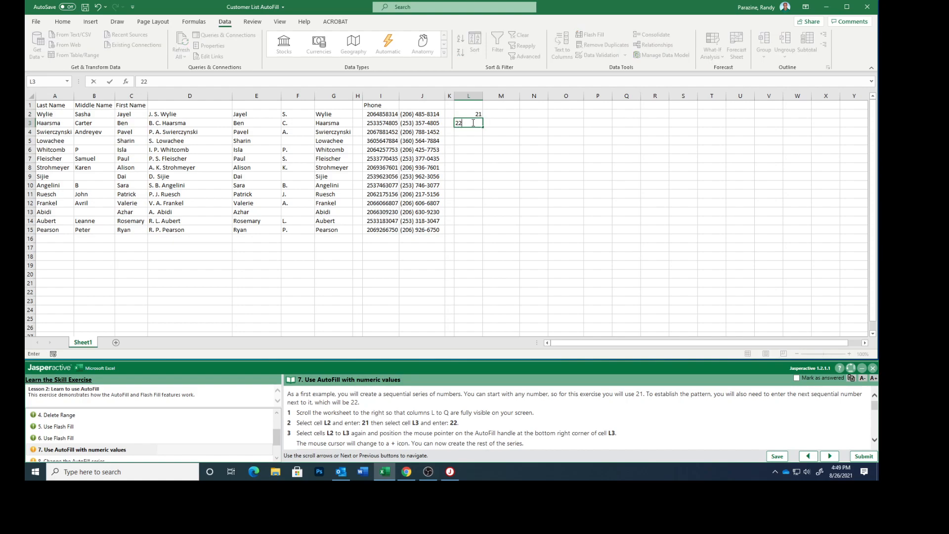
pyautogui.press('Return')
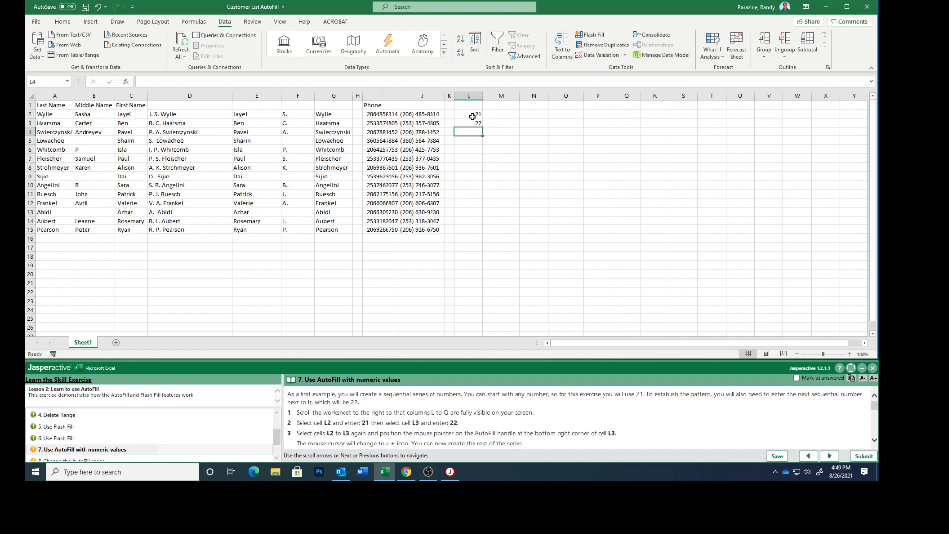
pyautogui.moveTo(474, 116); pyautogui.dragTo(468, 123)
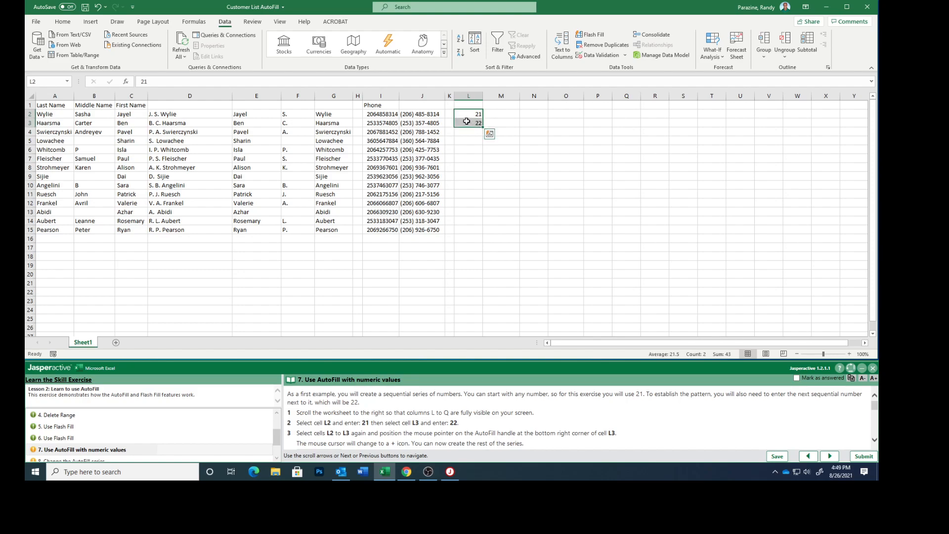
pyautogui.scroll(-2, 516, 429)
pyautogui.scroll(-1, 516, 428)
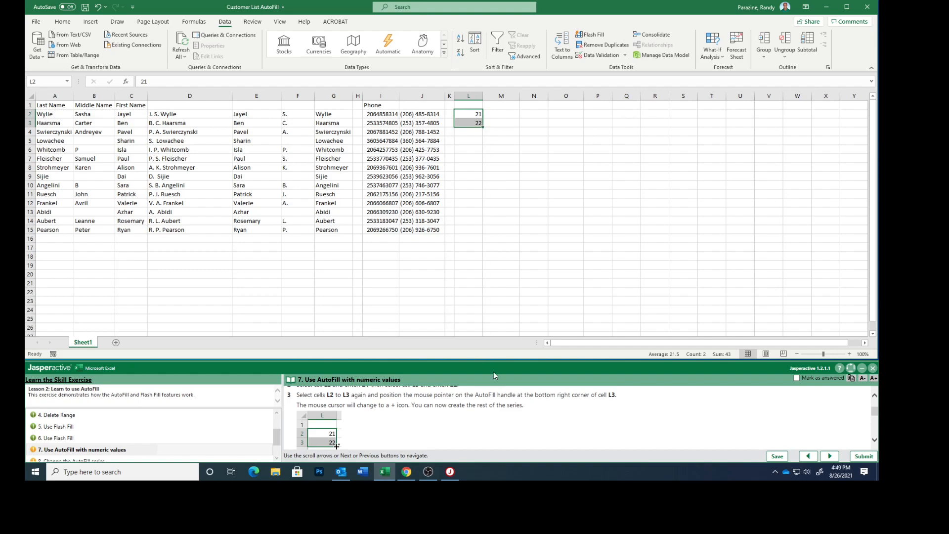
pyautogui.scroll(-1, 493, 413)
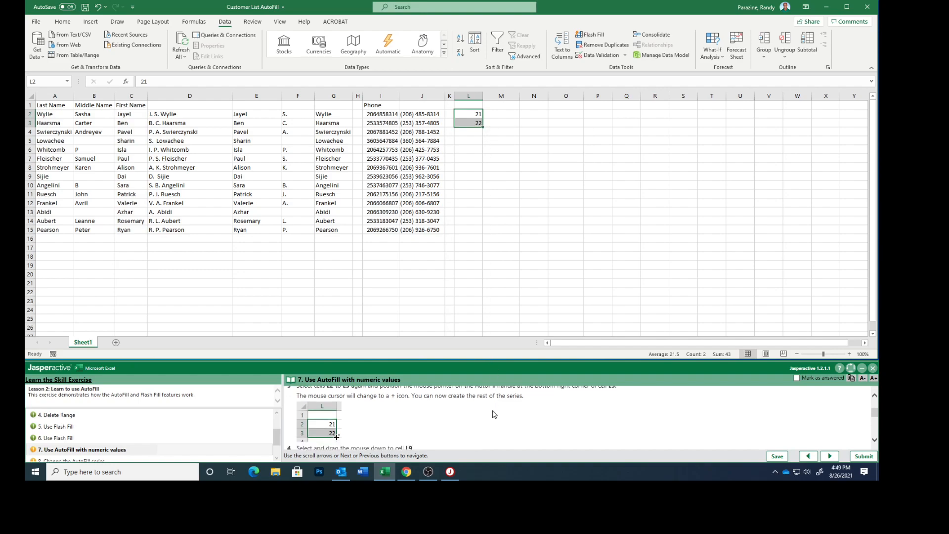
pyautogui.scroll(-3, 493, 413)
pyautogui.scroll(-3, 493, 413)
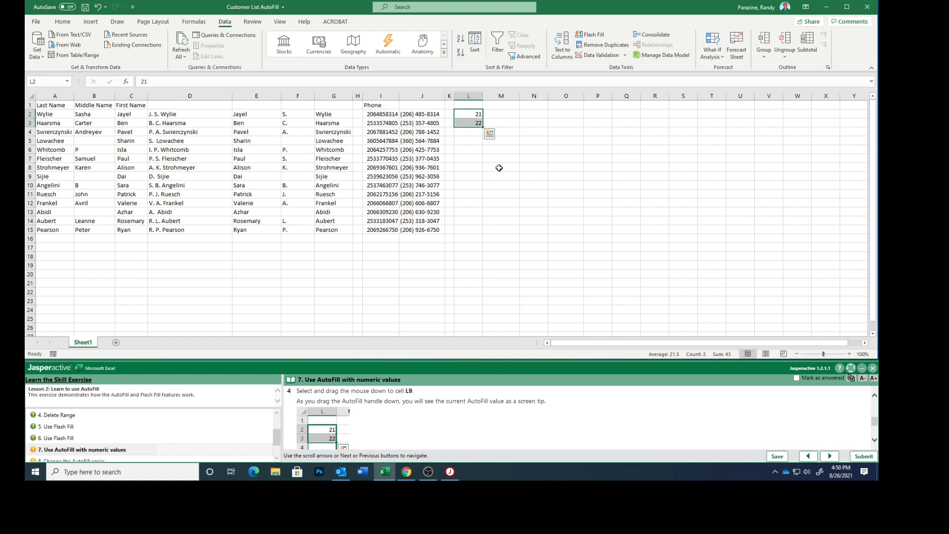
# - AutoFill the 21, 22 pattern down to L9 (21–28), mark it answered and advance to step 8
pyautogui.moveTo(483, 128); pyautogui.dragTo(475, 184)
pyautogui.scroll(-3, 454, 423)
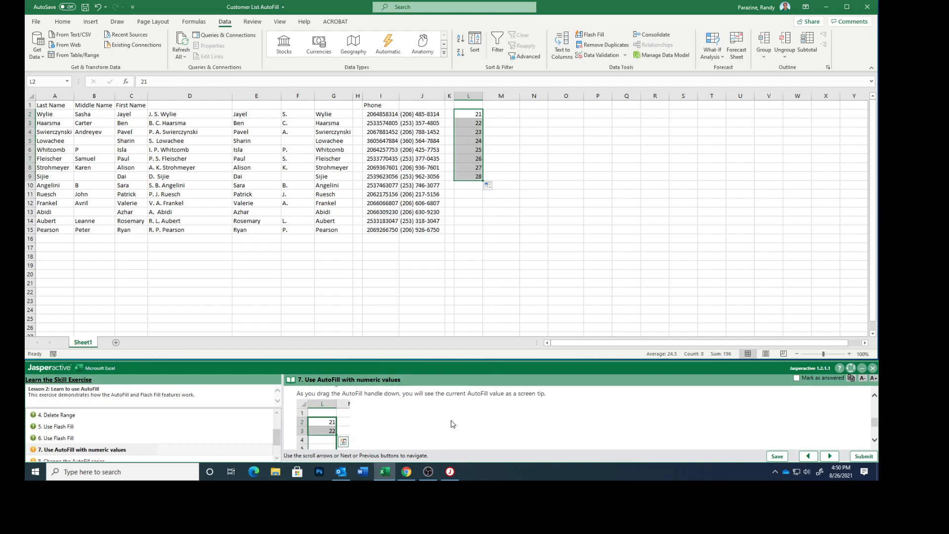
pyautogui.scroll(-1, 453, 423)
pyautogui.scroll(3, 454, 424)
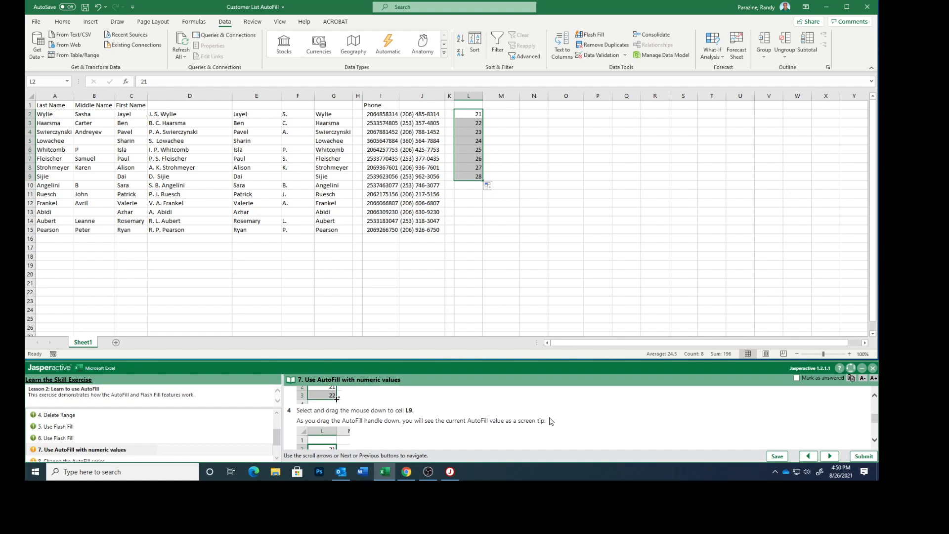
pyautogui.click(797, 378)
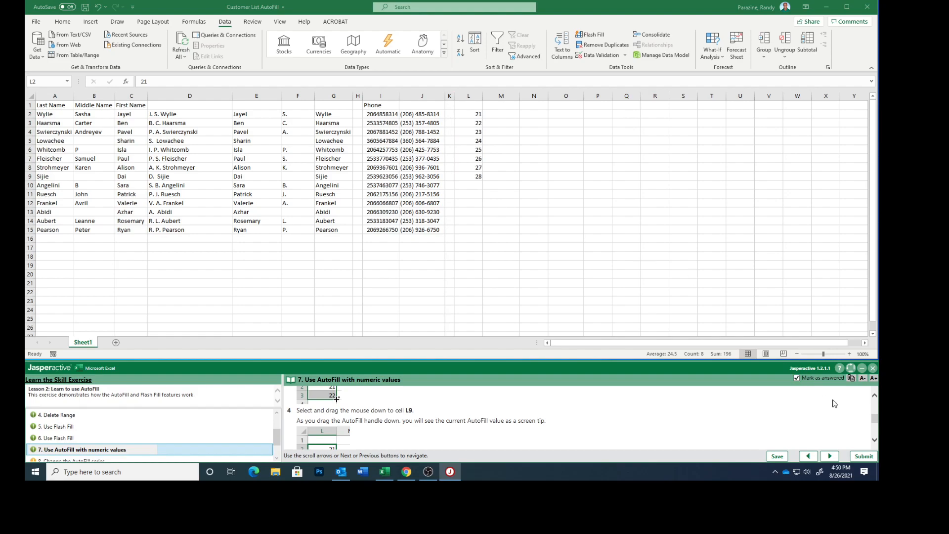
pyautogui.click(830, 457)
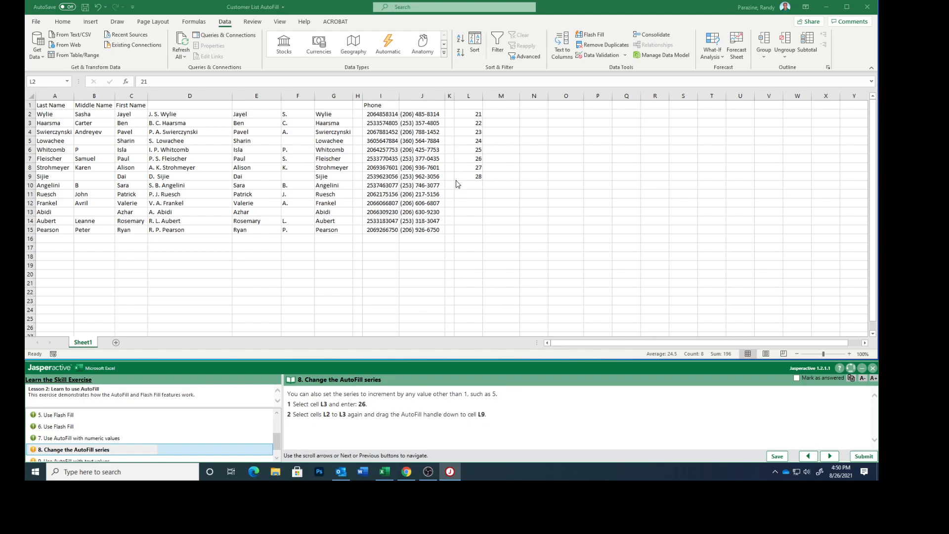
# - Change L2 to 26 so L2:L9 counts down by 4 to -2, then advance to step 9
pyautogui.click(468, 117)
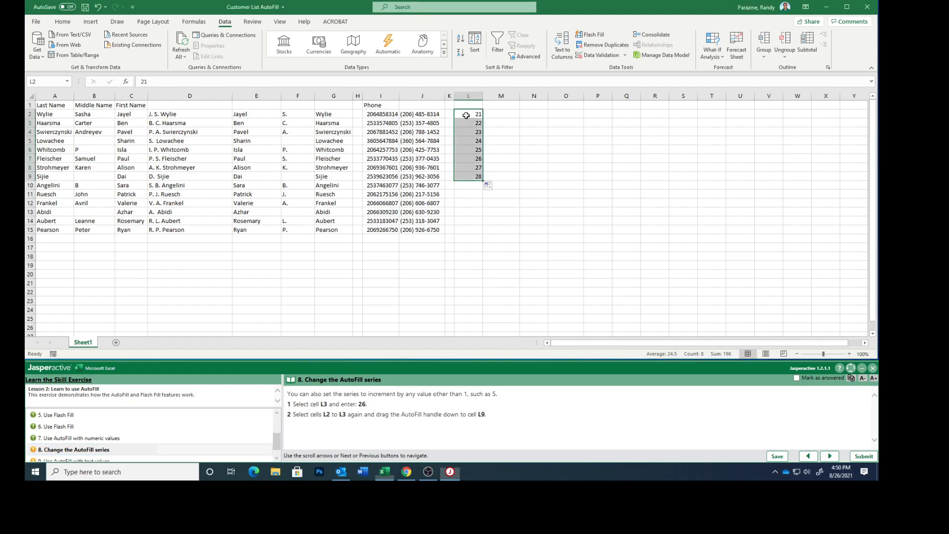
pyautogui.click(472, 115)
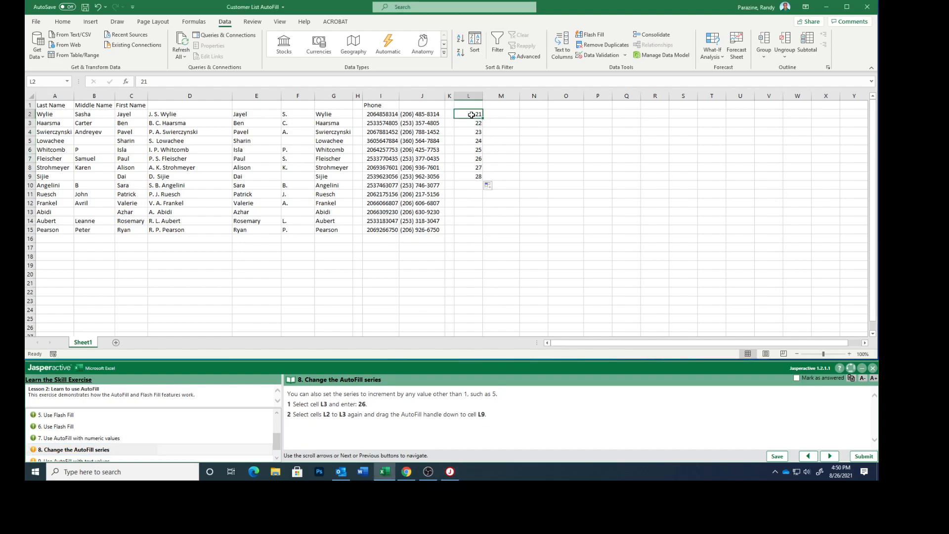
pyautogui.write('26')
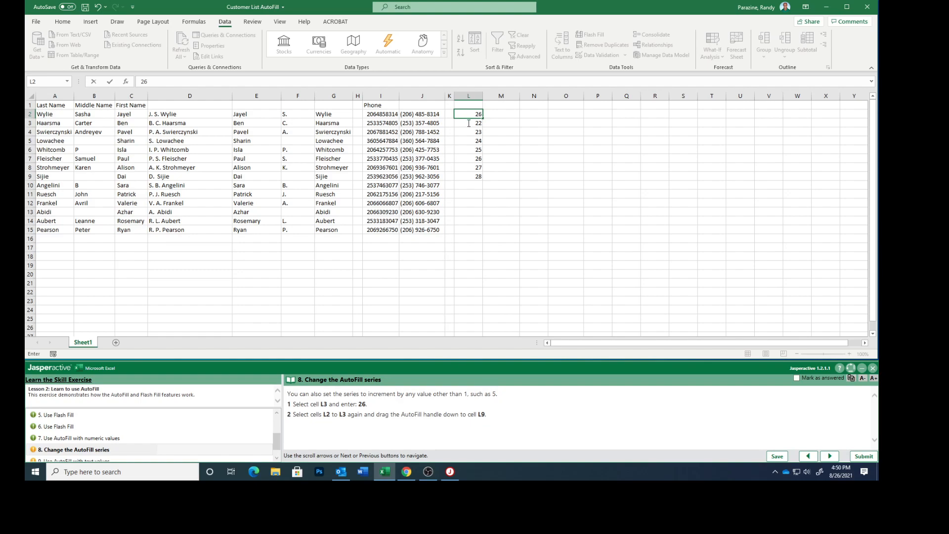
pyautogui.click(524, 127)
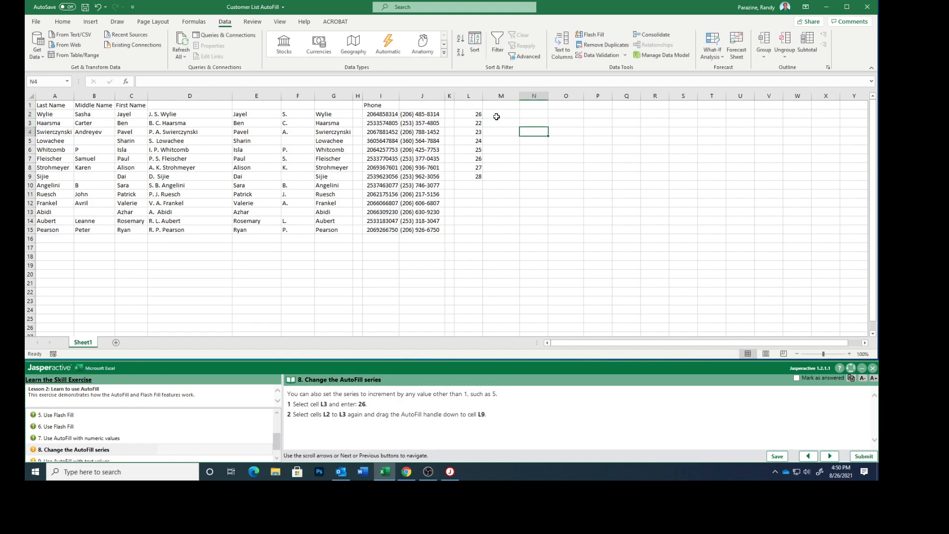
pyautogui.moveTo(475, 113); pyautogui.dragTo(484, 180)
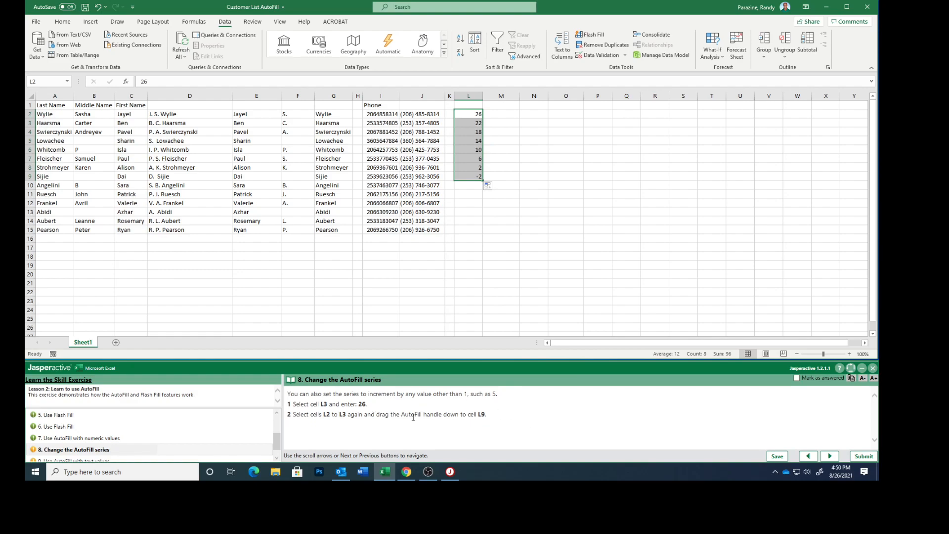
pyautogui.click(797, 378)
pyautogui.click(830, 456)
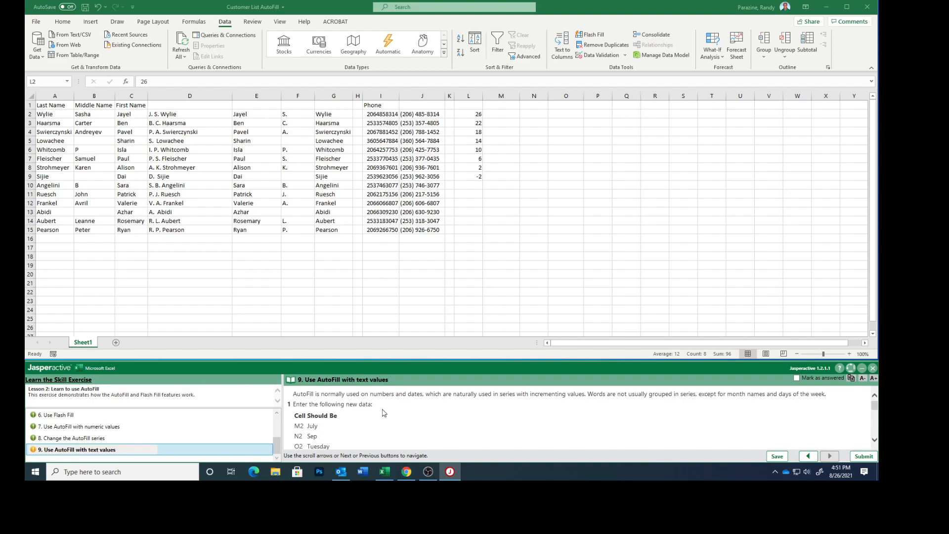
# - Enter July in M2, Sep in N2 and Tuesday in O2 as text series seeds
pyautogui.scroll(-3, 384, 413)
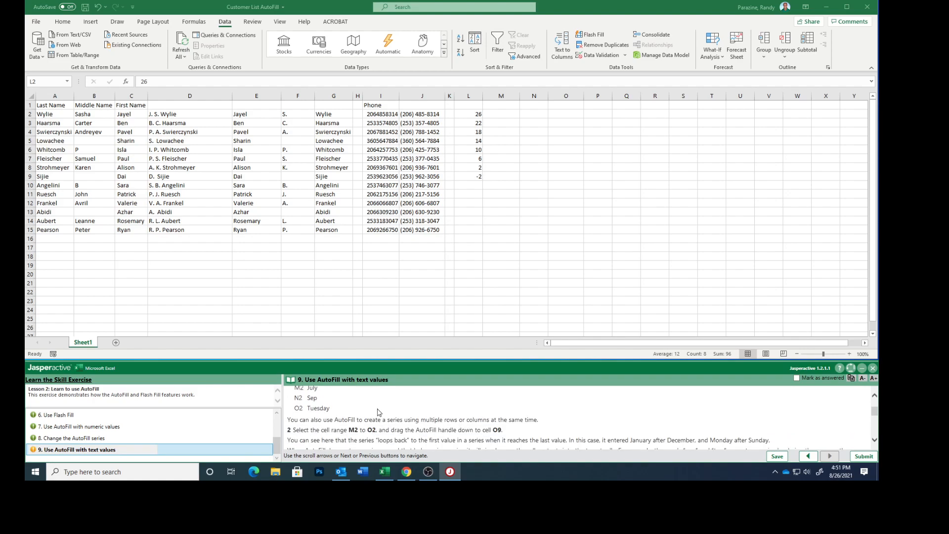
pyautogui.click(501, 113)
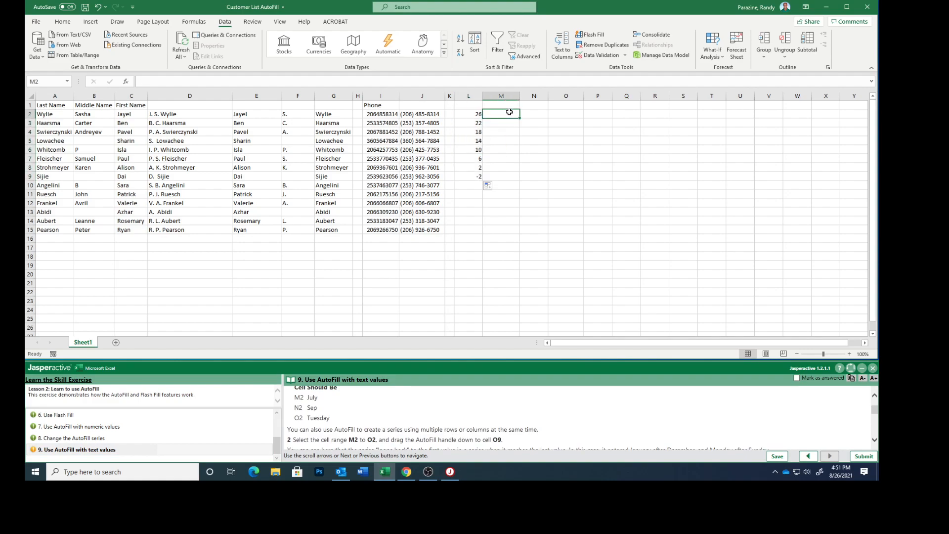
pyautogui.write('July')
pyautogui.press('Return')
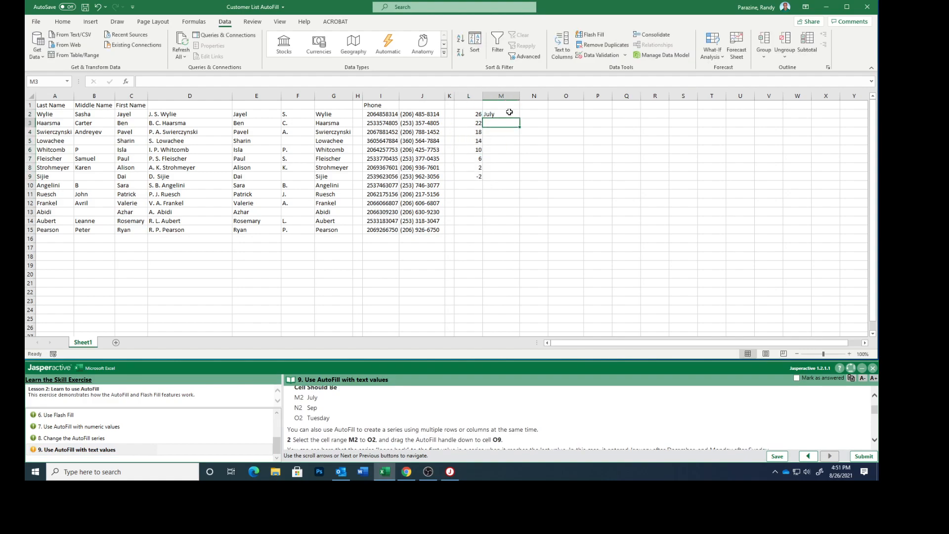
pyautogui.click(529, 114)
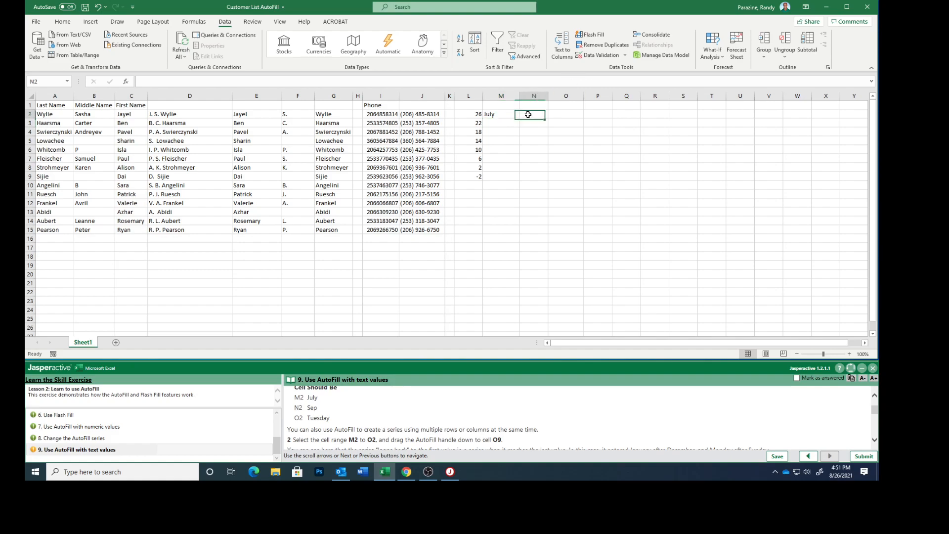
pyautogui.write('S')
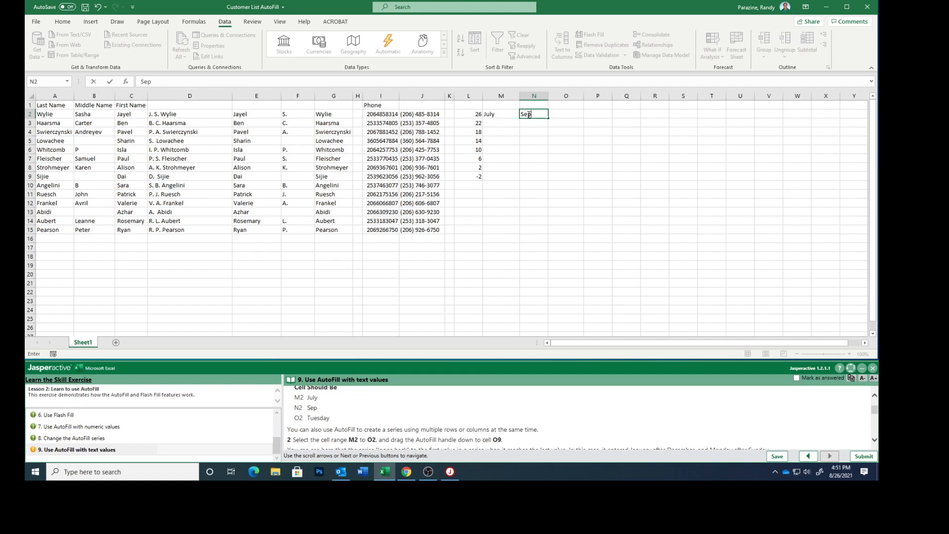
pyautogui.write('ep')
pyautogui.press('Tab')
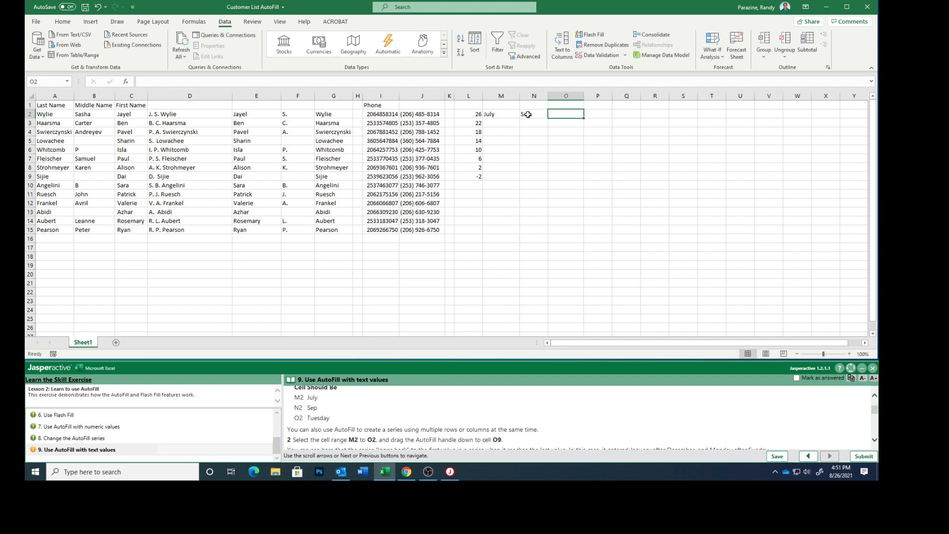
pyautogui.write('Tuesday')
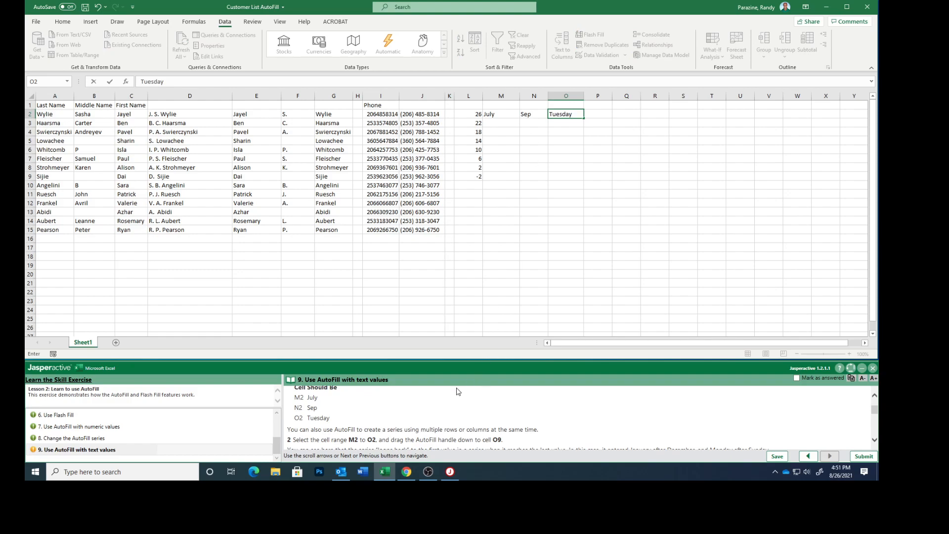
pyautogui.scroll(-1, 440, 421)
pyautogui.scroll(-3, 440, 421)
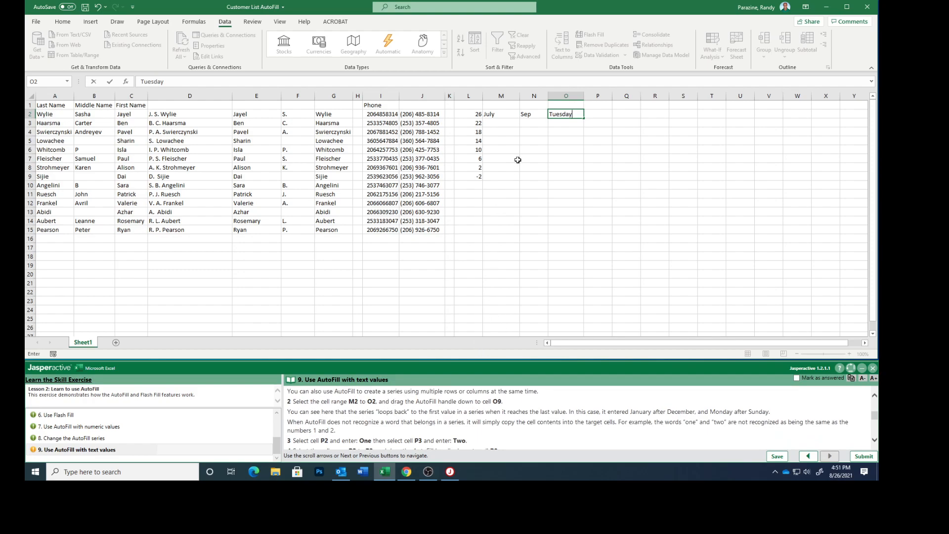
# - Select M2:O2 and AutoFill the July, Sep and Tuesday series down to row 9
pyautogui.click(495, 115)
pyautogui.moveTo(495, 114); pyautogui.dragTo(560, 115)
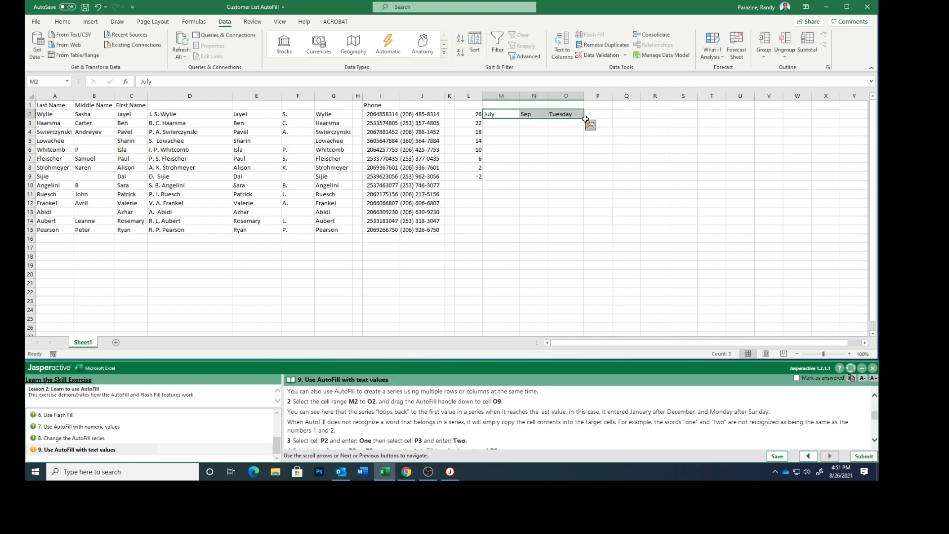
pyautogui.moveTo(584, 118); pyautogui.dragTo(581, 180)
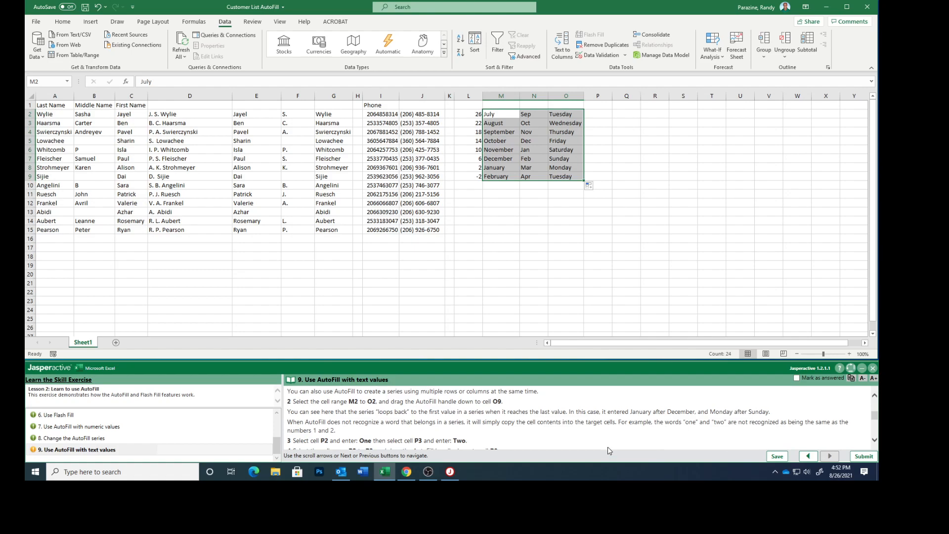
pyautogui.scroll(-1, 609, 451)
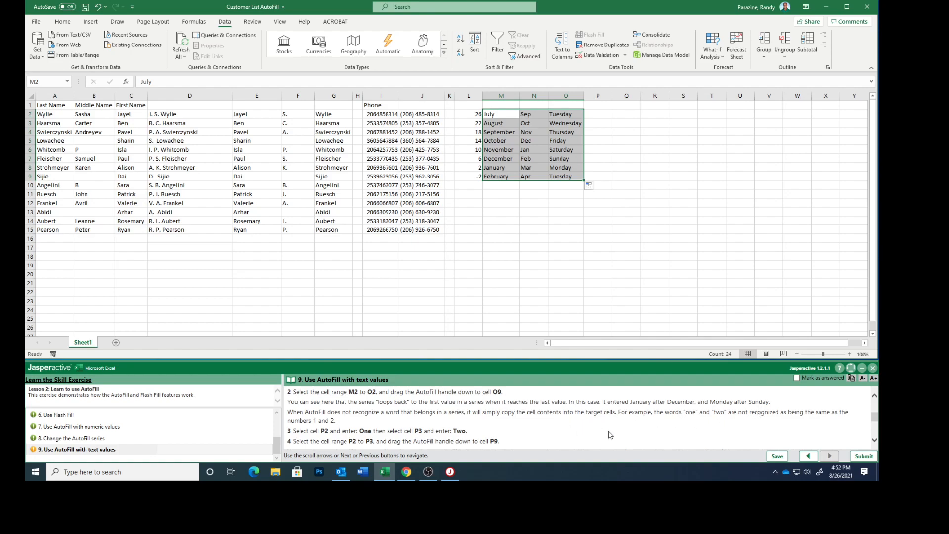
pyautogui.scroll(-2, 610, 434)
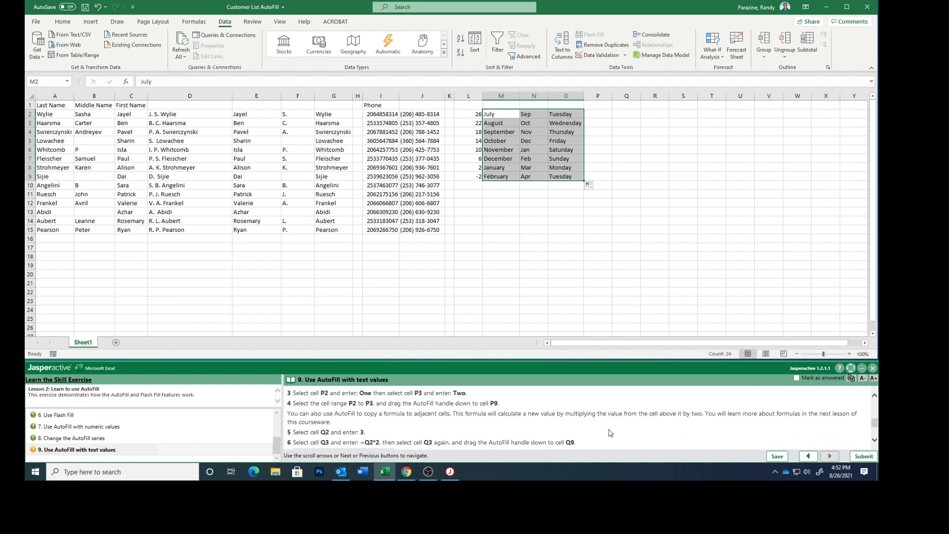
# - Enter One in P2 and Two in P3, then fill the alternating pair down to P9
pyautogui.click(597, 115)
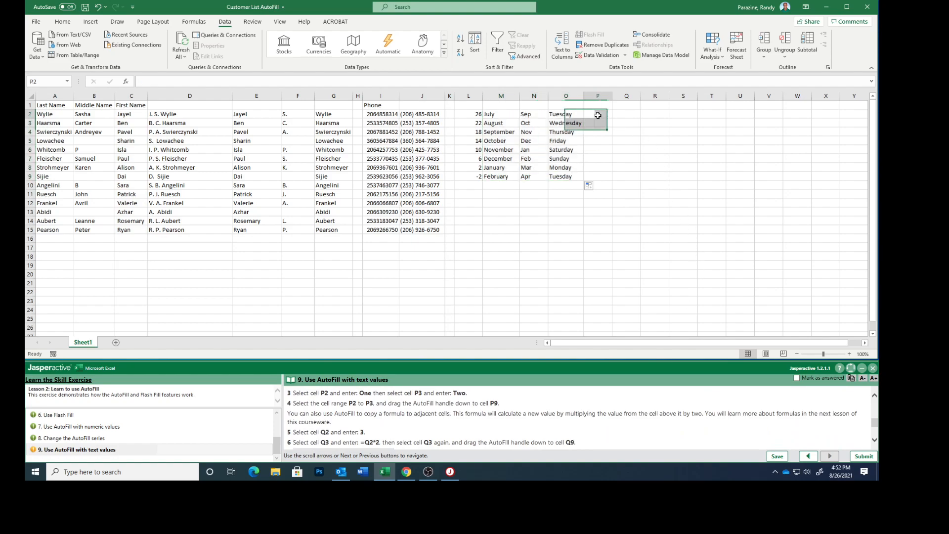
pyautogui.write('One')
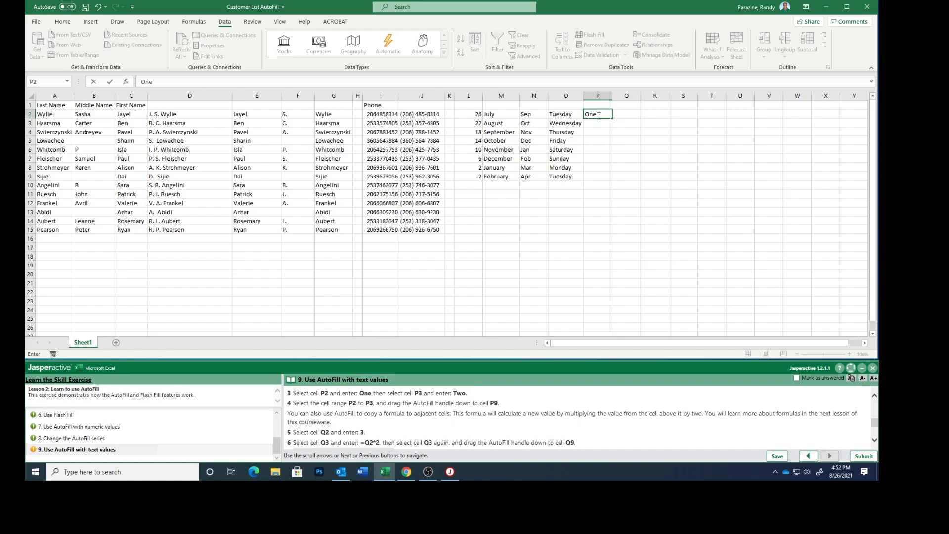
pyautogui.press('Return')
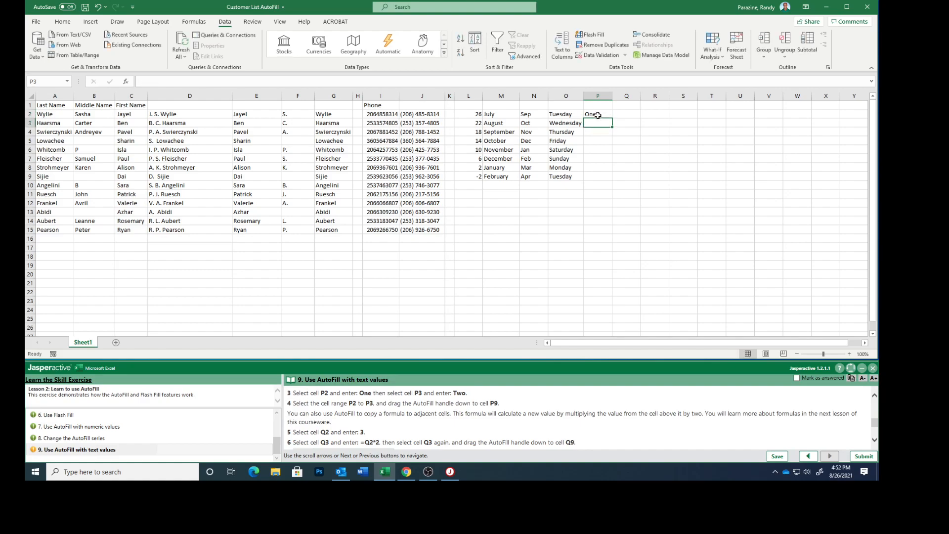
pyautogui.write('Two')
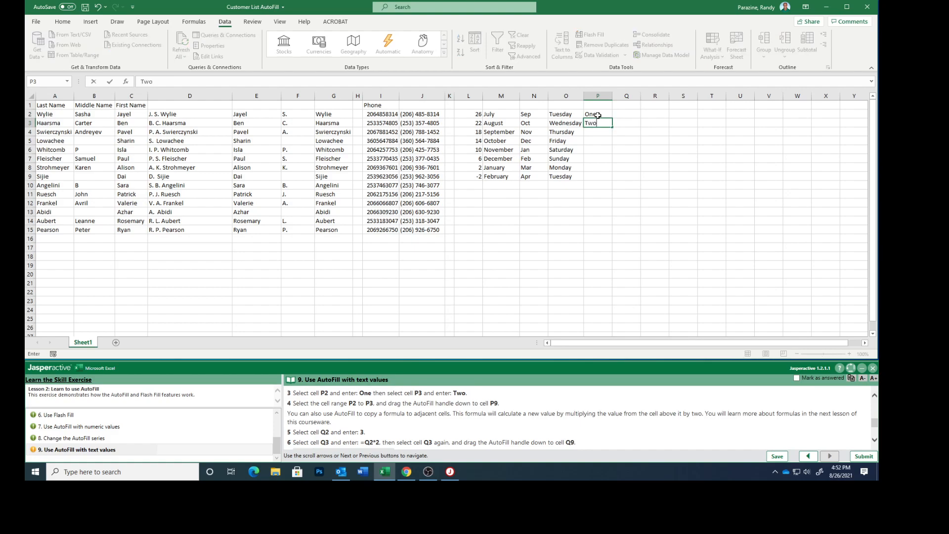
pyautogui.press('Return')
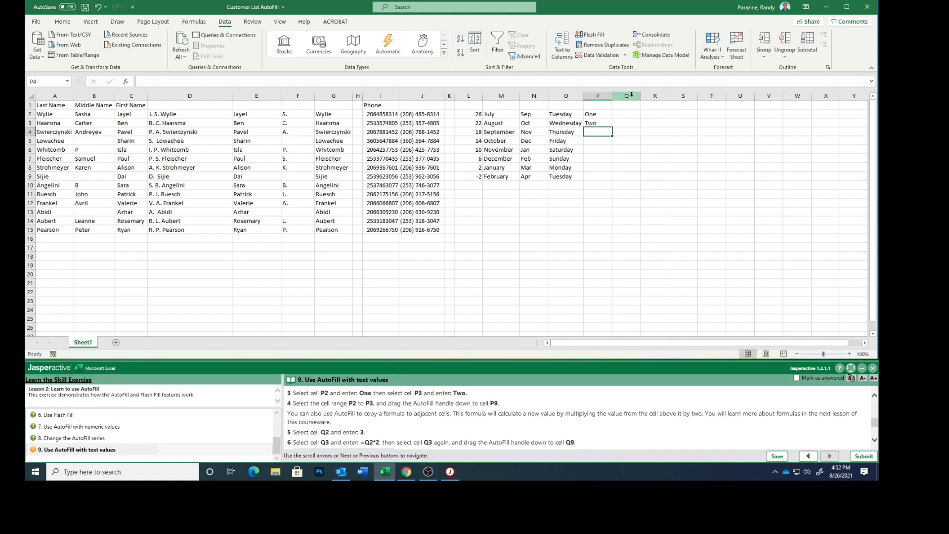
pyautogui.moveTo(600, 114); pyautogui.dragTo(600, 122)
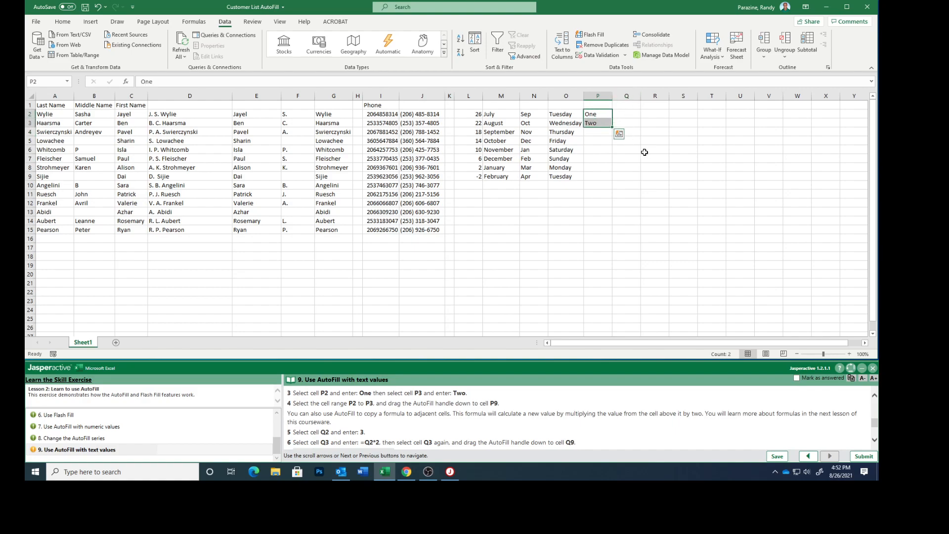
pyautogui.moveTo(612, 128); pyautogui.dragTo(611, 179)
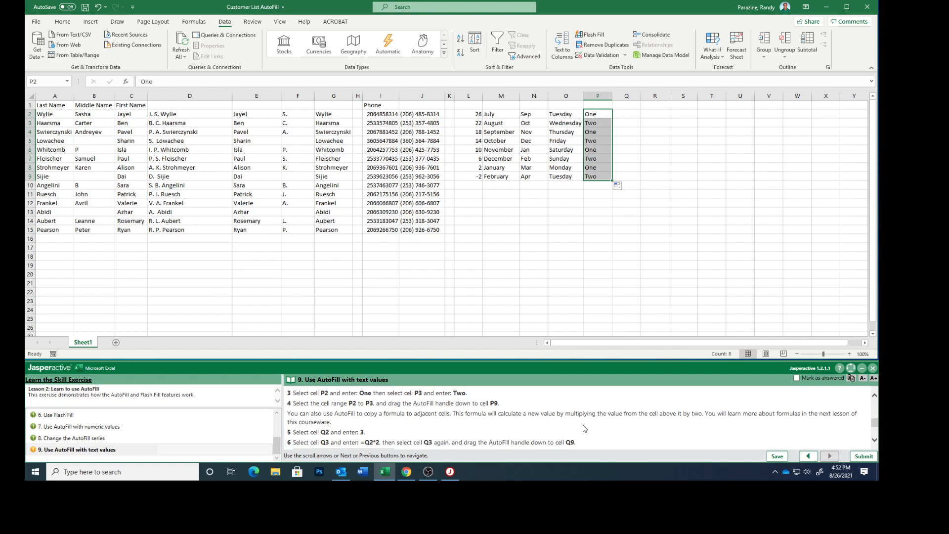
pyautogui.scroll(-2, 482, 425)
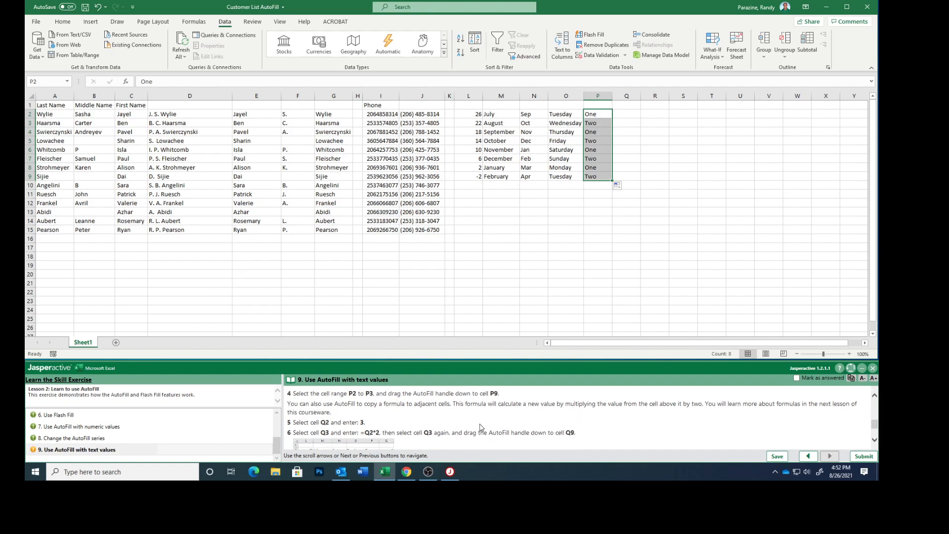
# - Enter 3 in Q2 and =Q2*2 in Q3, then fill the formula down to Q9 (384)
pyautogui.click(630, 114)
pyautogui.write('3')
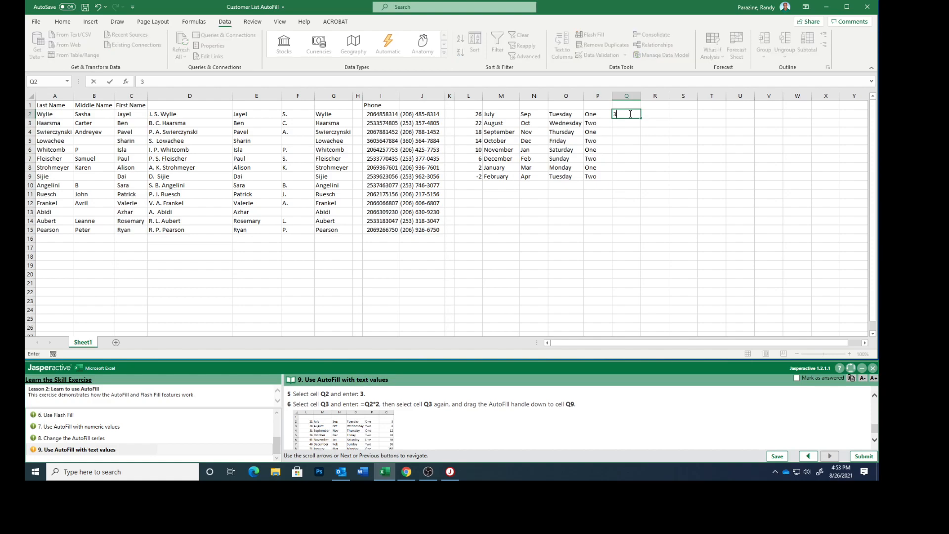
pyautogui.press('Return')
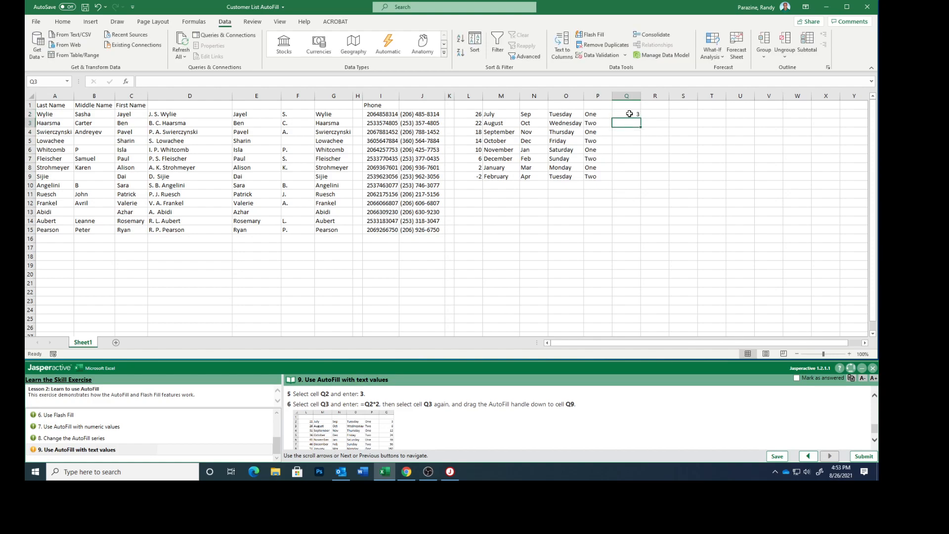
pyautogui.write('=Q2')
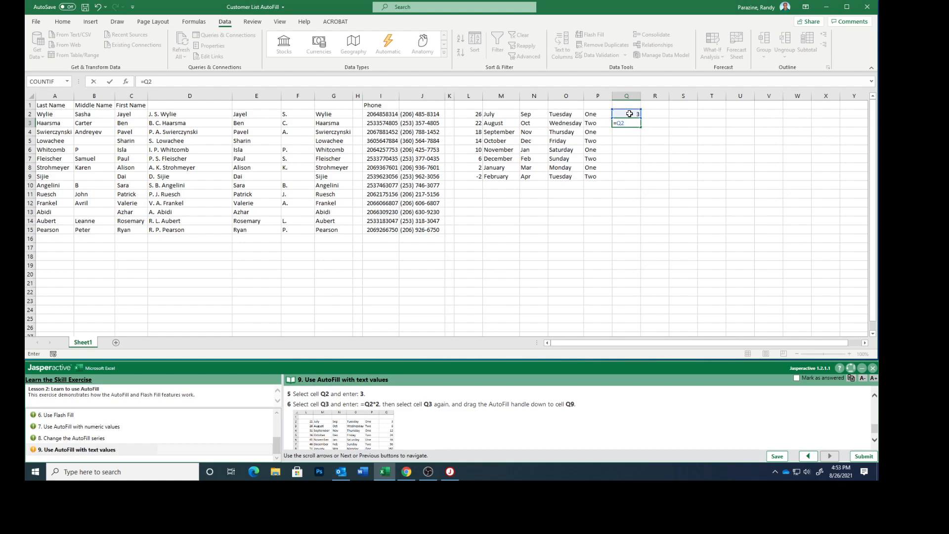
pyautogui.write('*2')
pyautogui.click(616, 112)
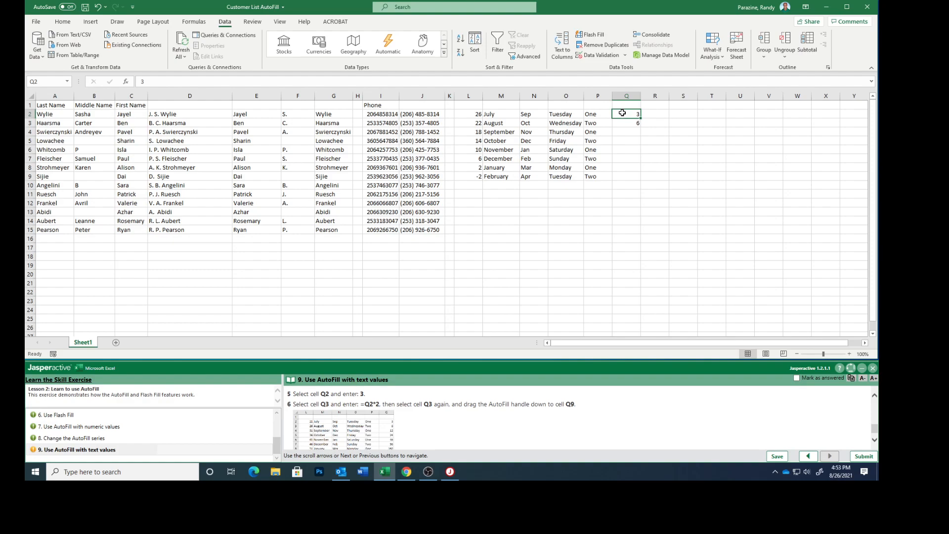
pyautogui.click(625, 123)
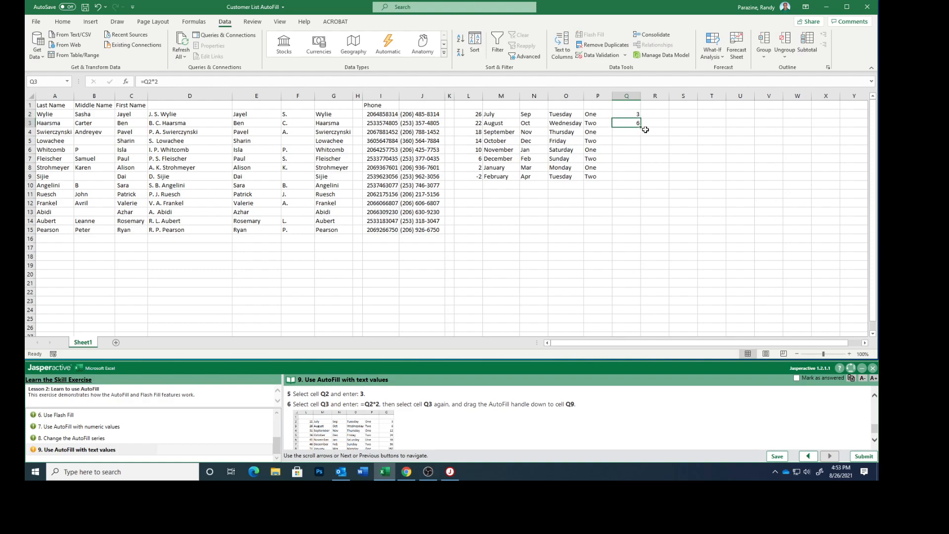
pyautogui.moveTo(641, 127); pyautogui.dragTo(643, 181)
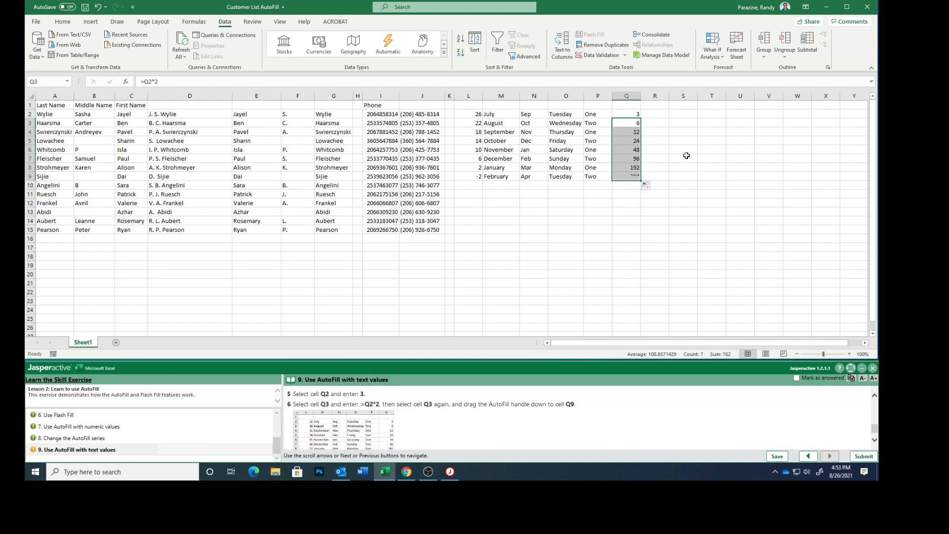
pyautogui.scroll(-1, 505, 407)
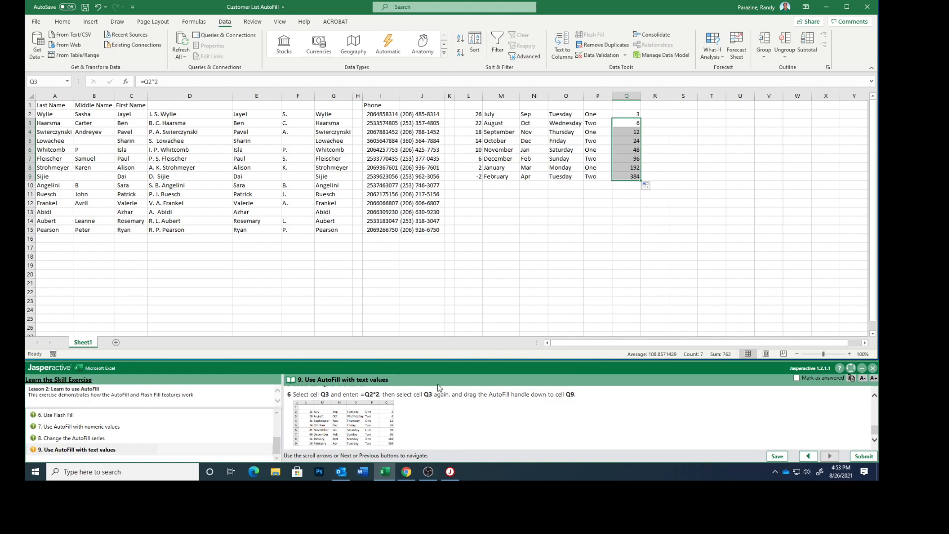
# - Mark the final step answered, submit the results for a 9 of 9 score, and close the exercise
pyautogui.click(797, 378)
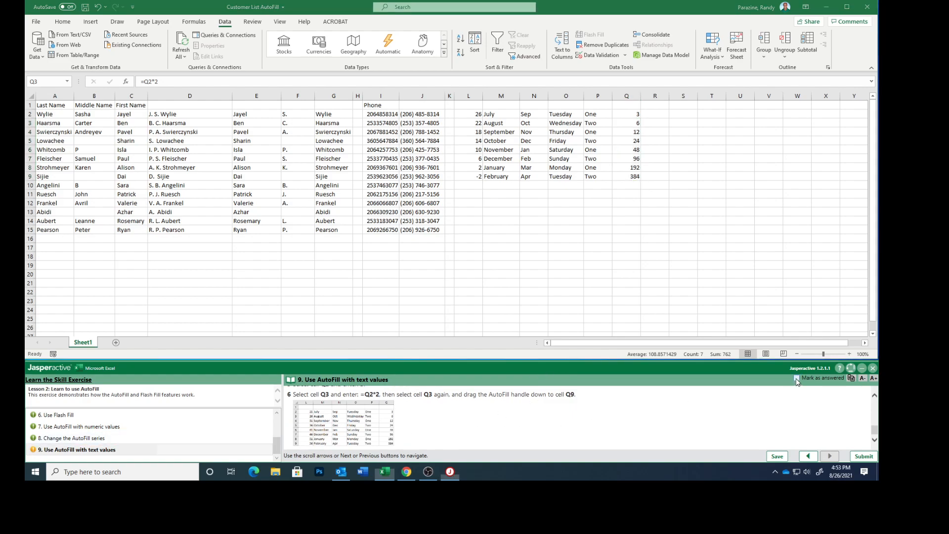
pyautogui.click(864, 456)
pyautogui.click(498, 267)
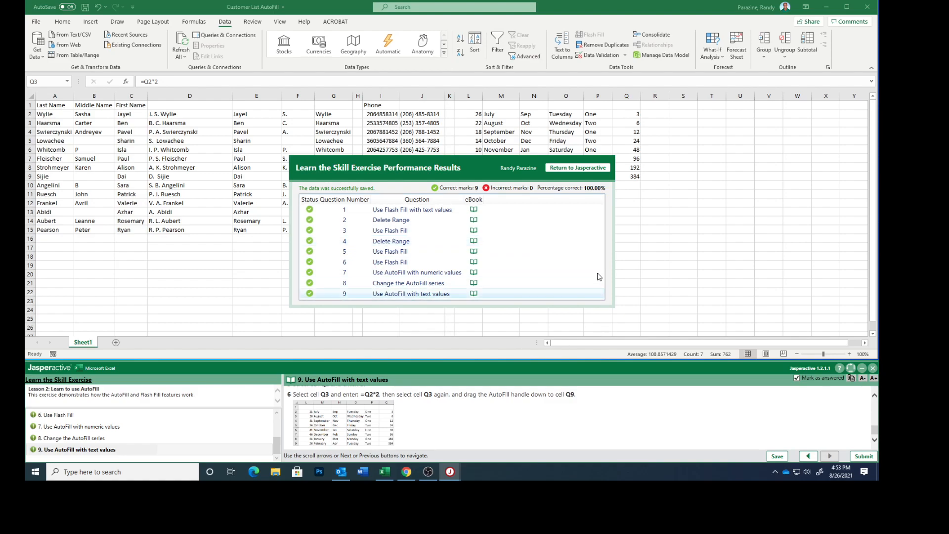
pyautogui.click(575, 169)
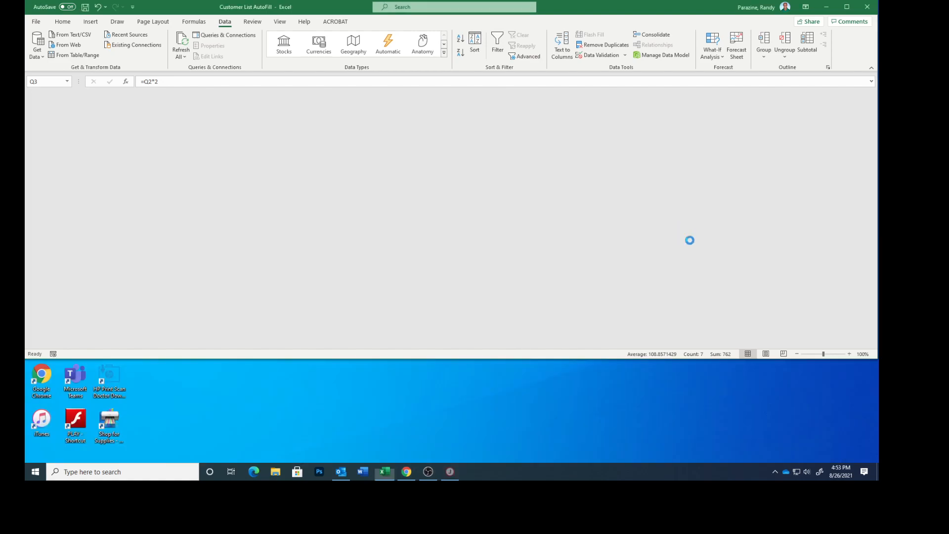